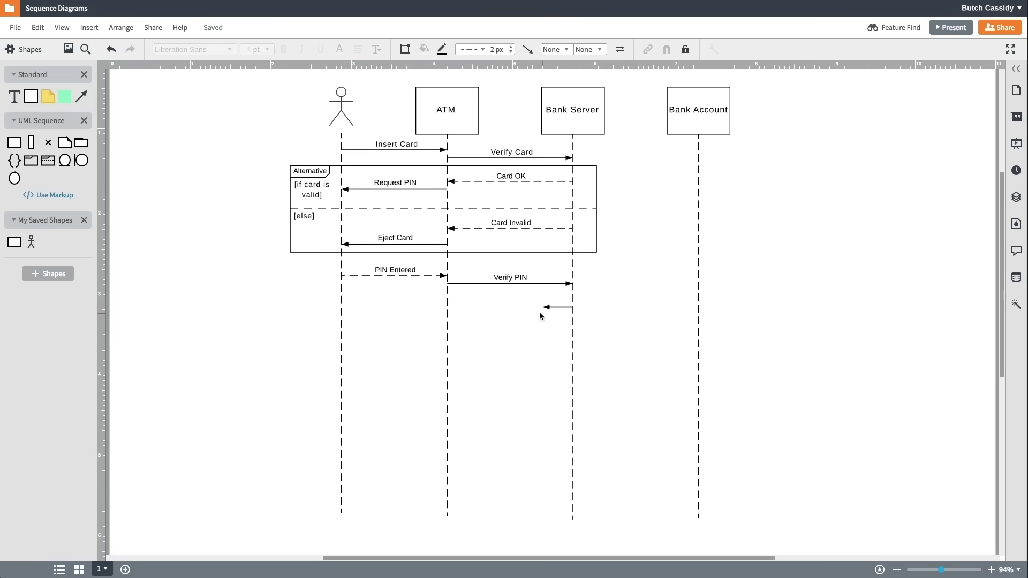
Attach a dashed PIN OK reply to the ATM lifeline, then place an actor on a blank canvas
drag(454, 311, 447, 307)
text(PIN OK)
click(471, 49)
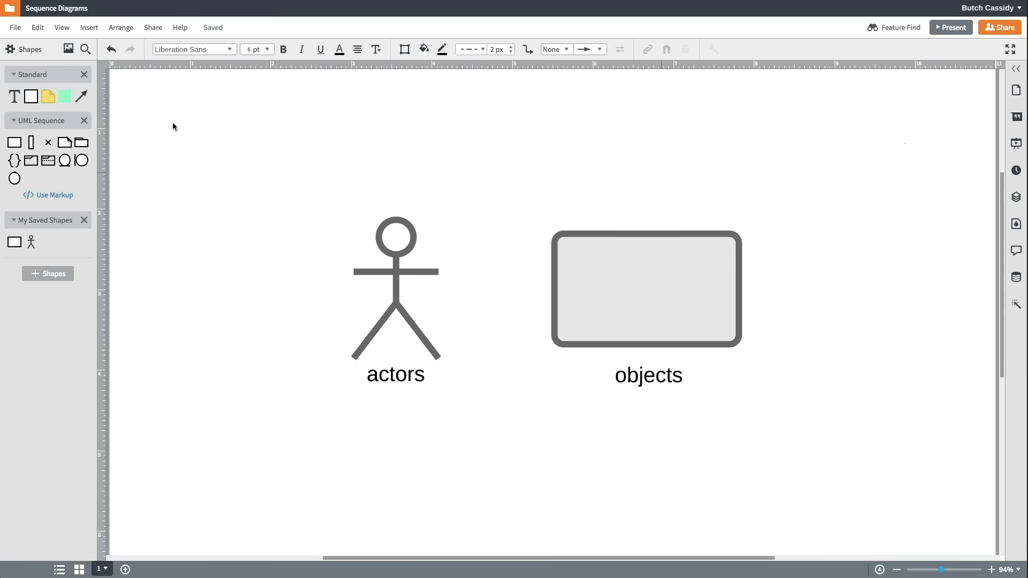
drag(32, 242, 341, 108)
Place three saved rectangles beside the actor, labelled ATM, Bank Server and Bank Account
click(341, 160)
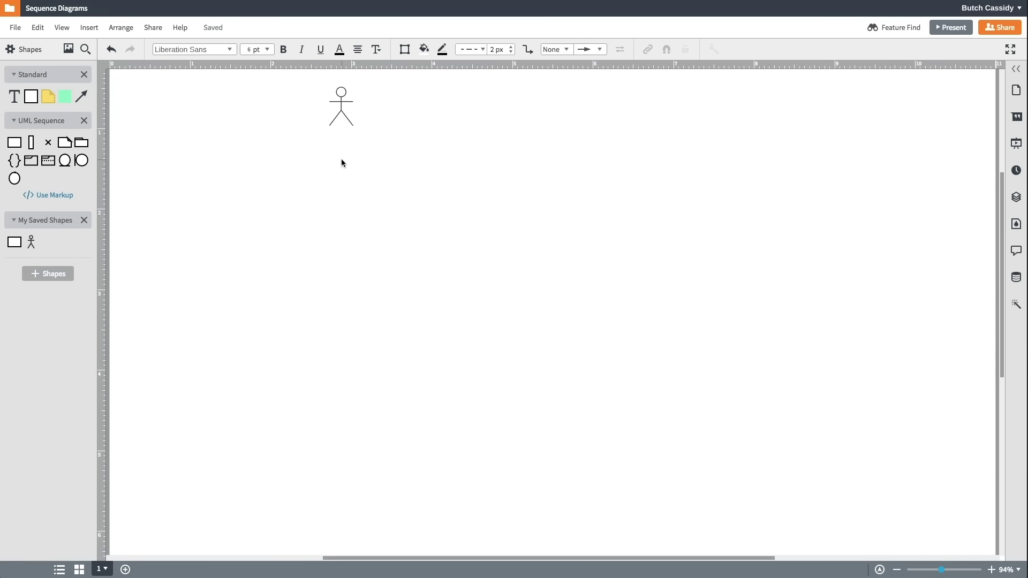
mouse_move(15, 241)
mouse_down()
mouse_move(420, 111)
mouse_move(697, 110)
mouse_up()
click(721, 171)
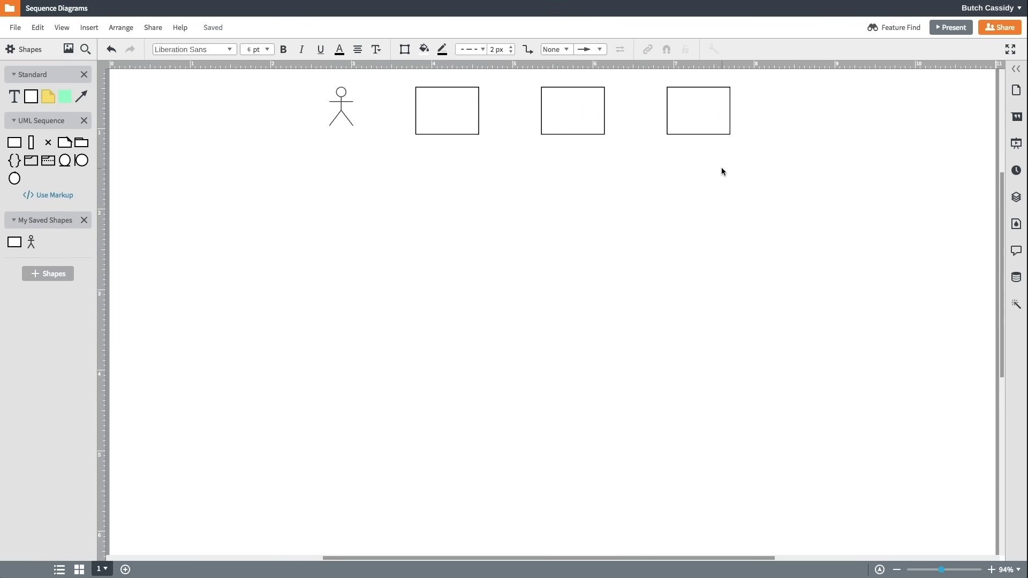
click(447, 111)
text(ATM)
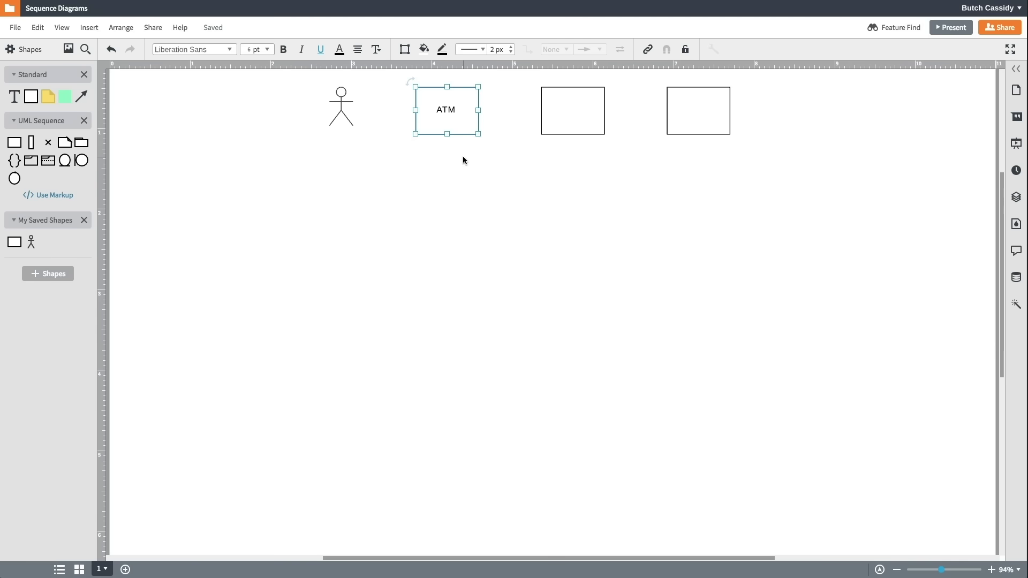
click(463, 156)
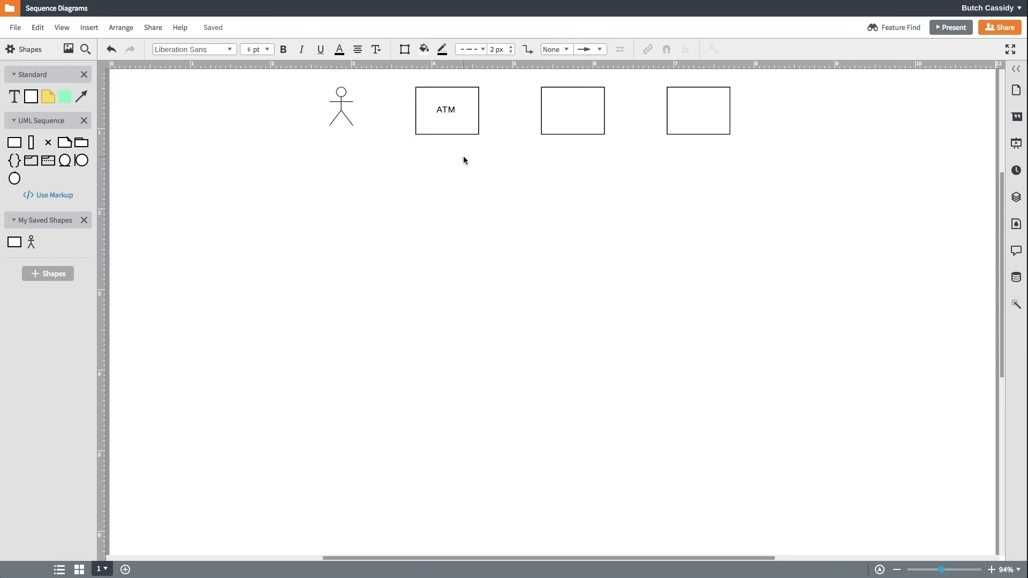
drag(577, 109, 577, 109)
text(B)
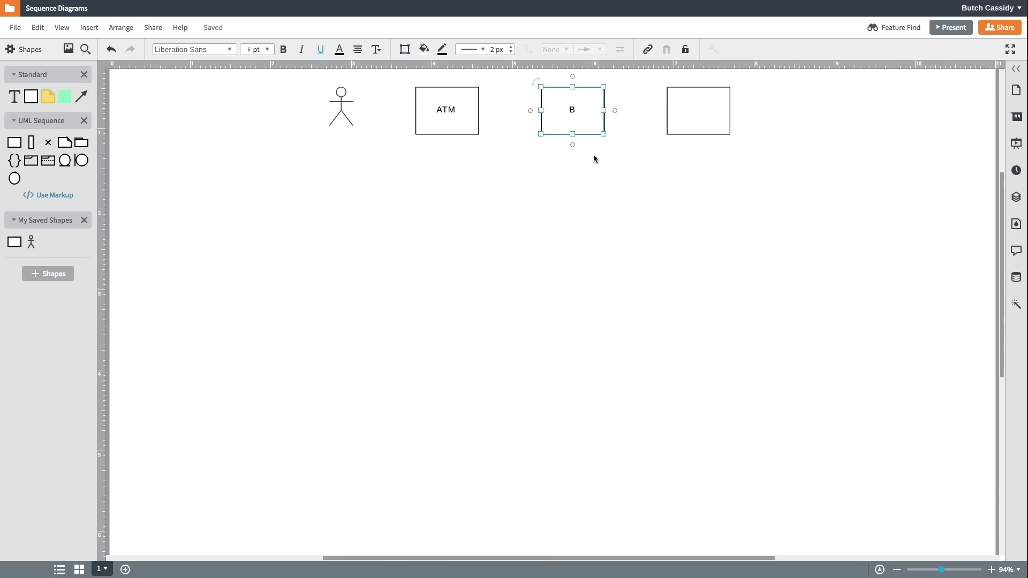
text(ank Server)
click(596, 159)
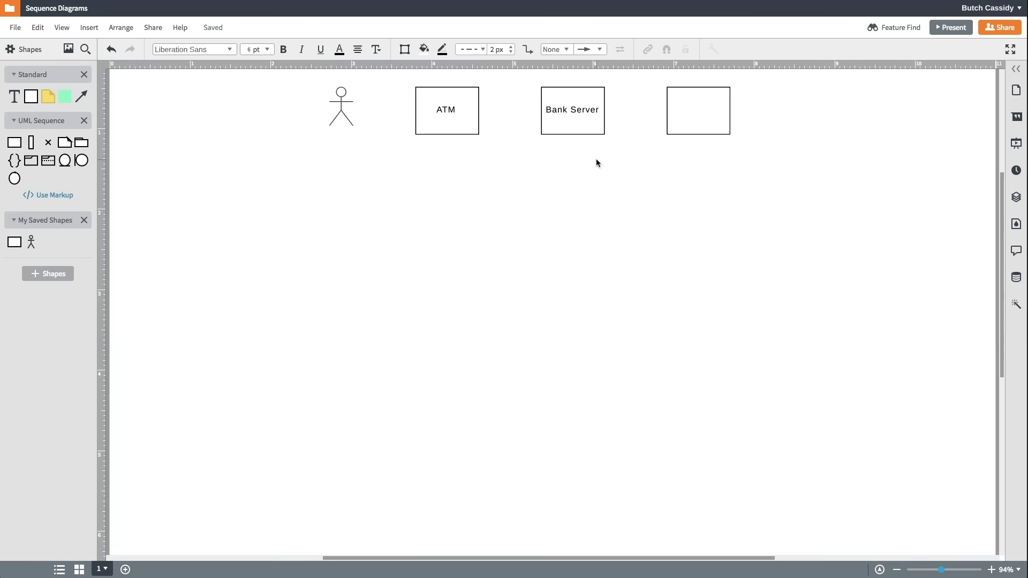
double_click(692, 119)
text(Ba)
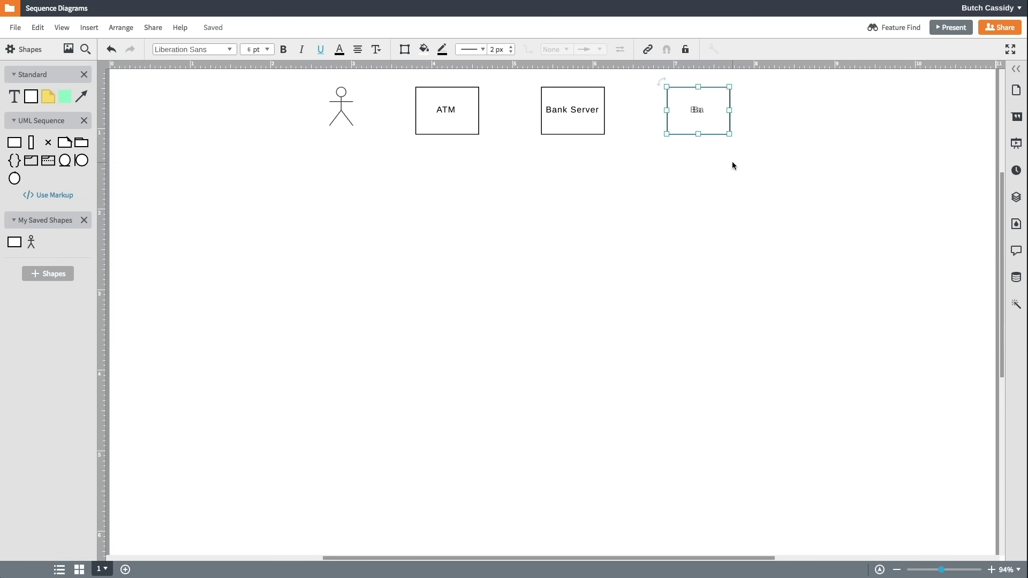
text(nk Account)
click(729, 159)
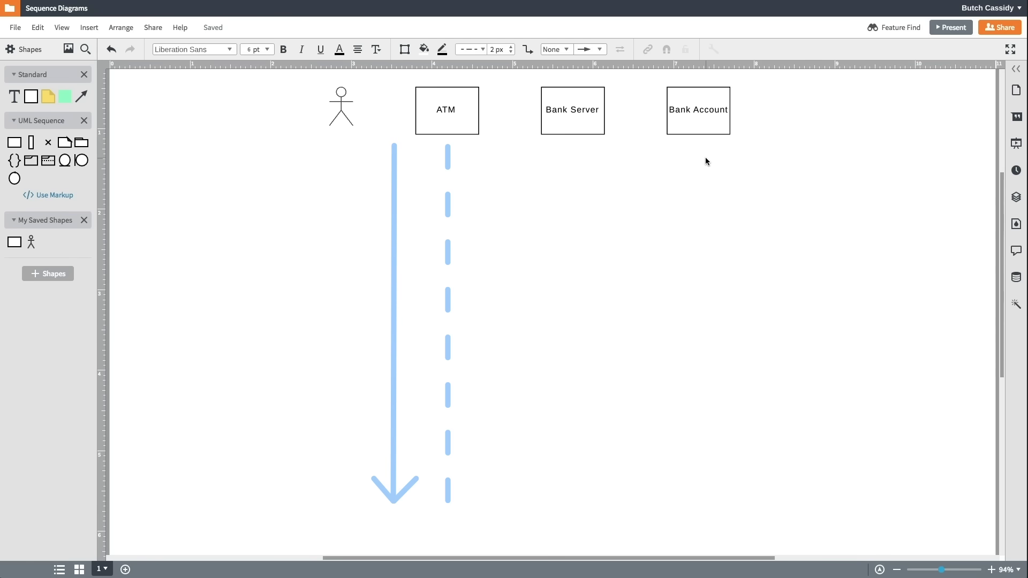
Extend dashed lifelines from the actor, ATM, Bank Server and Bank Account to the page bottom
drag(340, 132, 351, 209)
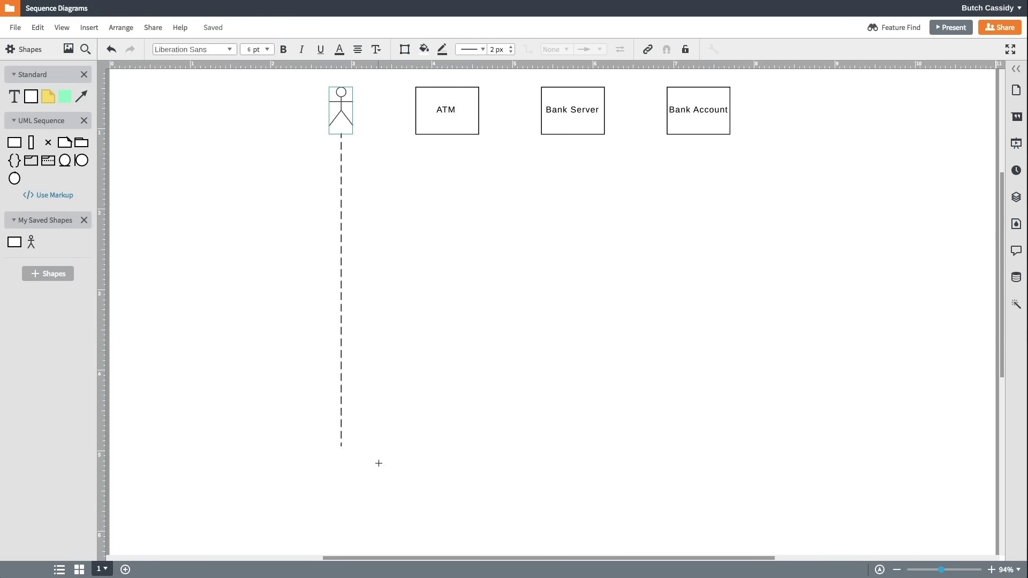
drag(448, 134, 450, 521)
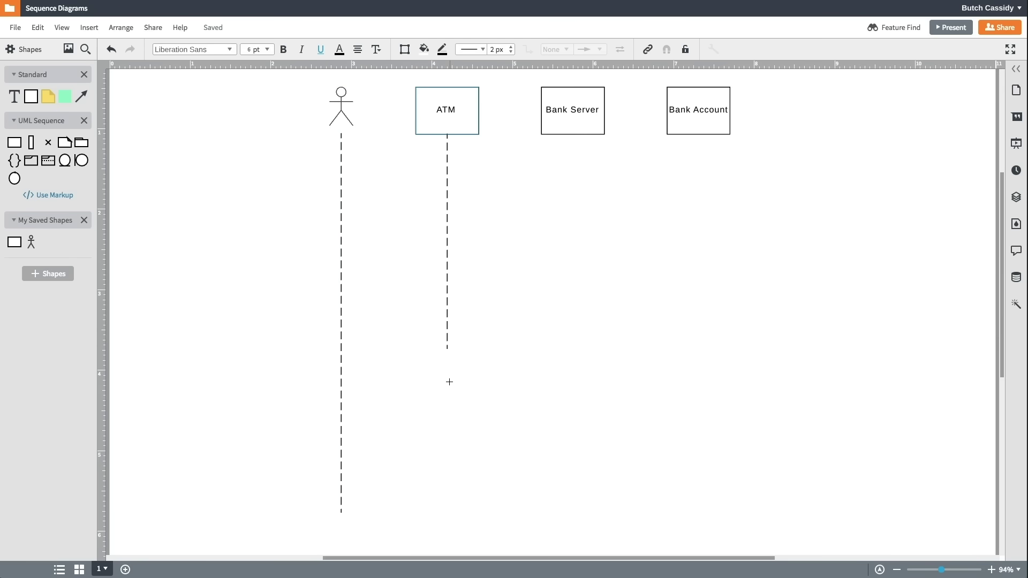
drag(572, 135, 580, 520)
mouse_move(699, 135)
mouse_down()
mouse_move(691, 531)
mouse_move(698, 519)
mouse_up()
click(750, 480)
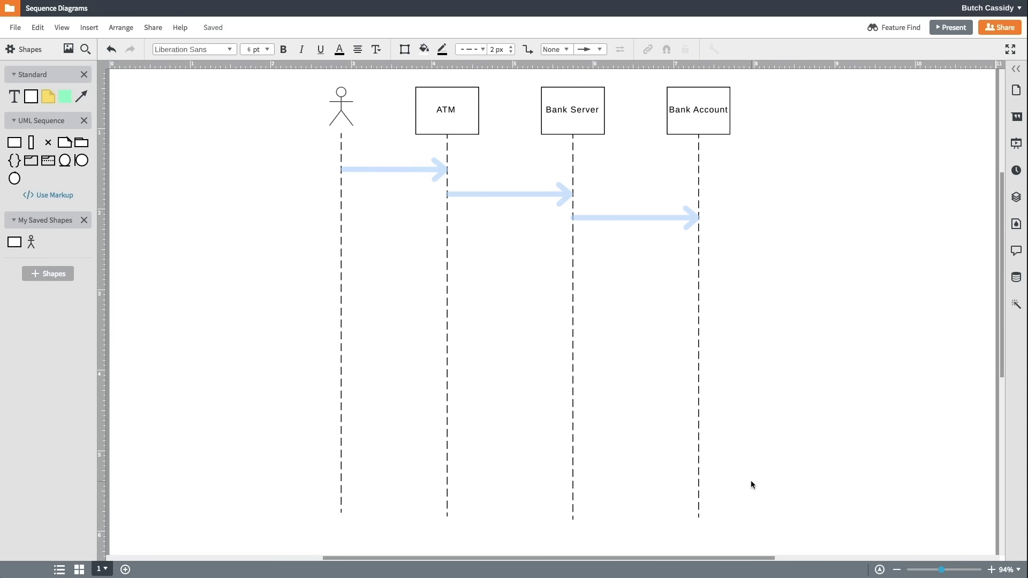
Connect an Insert Card arrow from the actor's lifeline to the ATM lifeline
drag(81, 95, 373, 155)
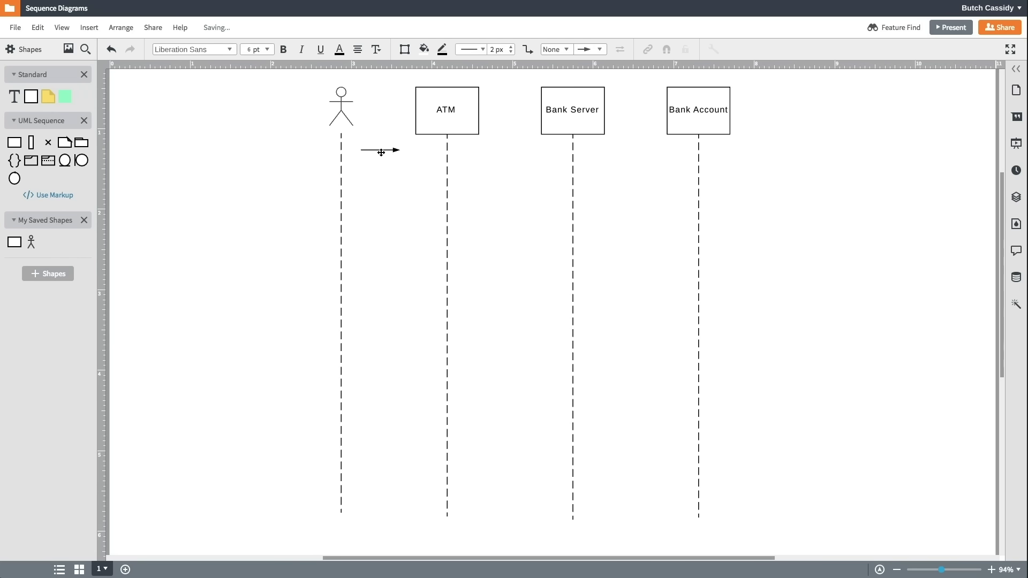
drag(374, 155, 446, 150)
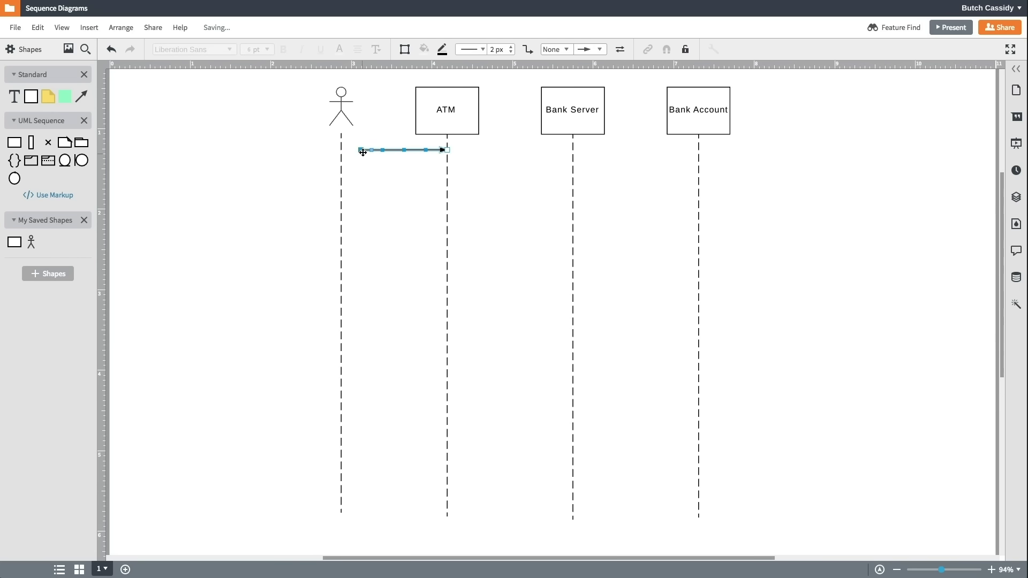
drag(360, 149, 341, 150)
double_click(393, 148)
text(I)
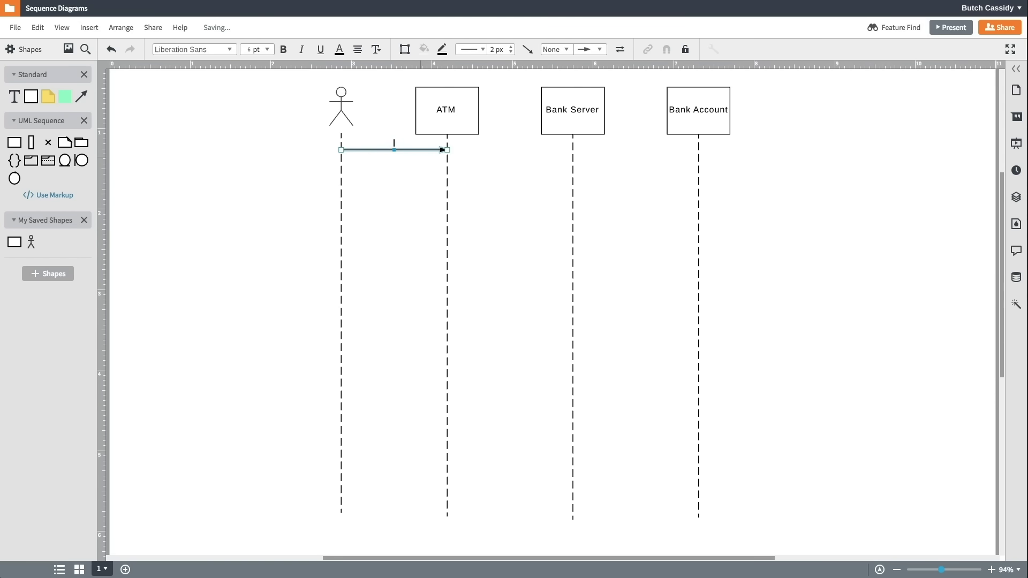
text(nsert Card)
click(423, 160)
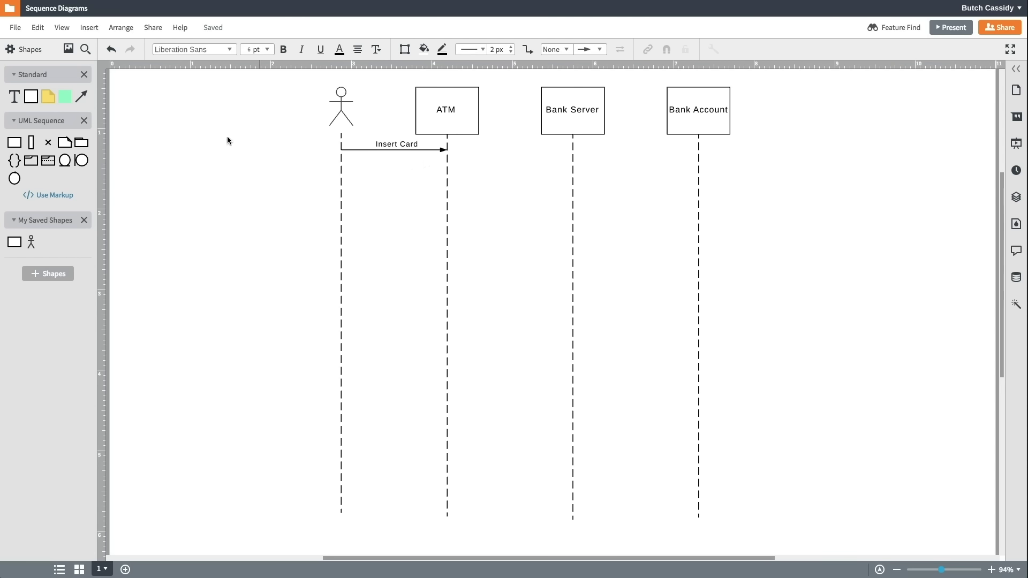
Add a Verify Card arrow from the ATM lifeline to the Bank Server lifeline
drag(82, 97, 462, 161)
drag(479, 158, 570, 158)
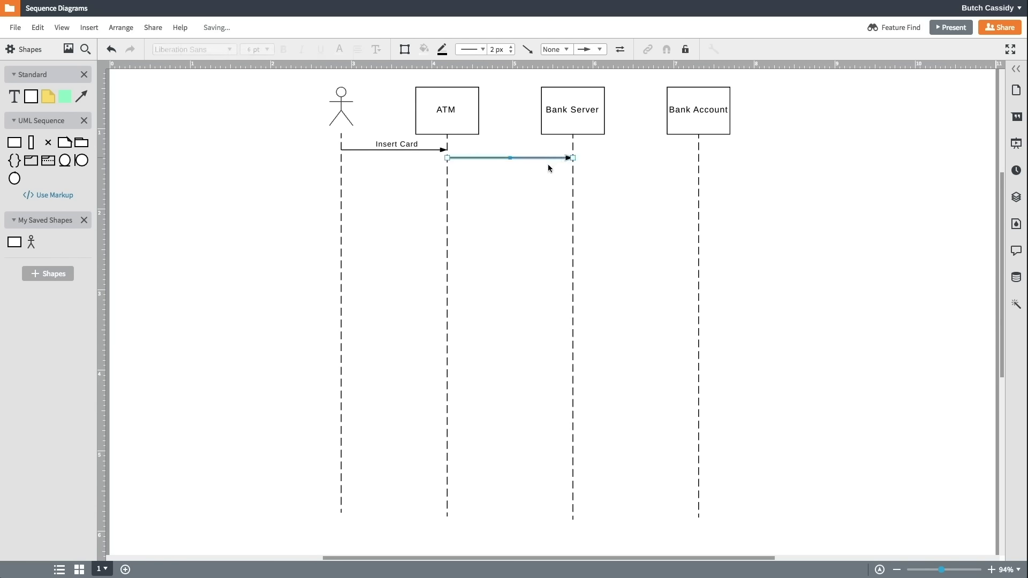
double_click(514, 157)
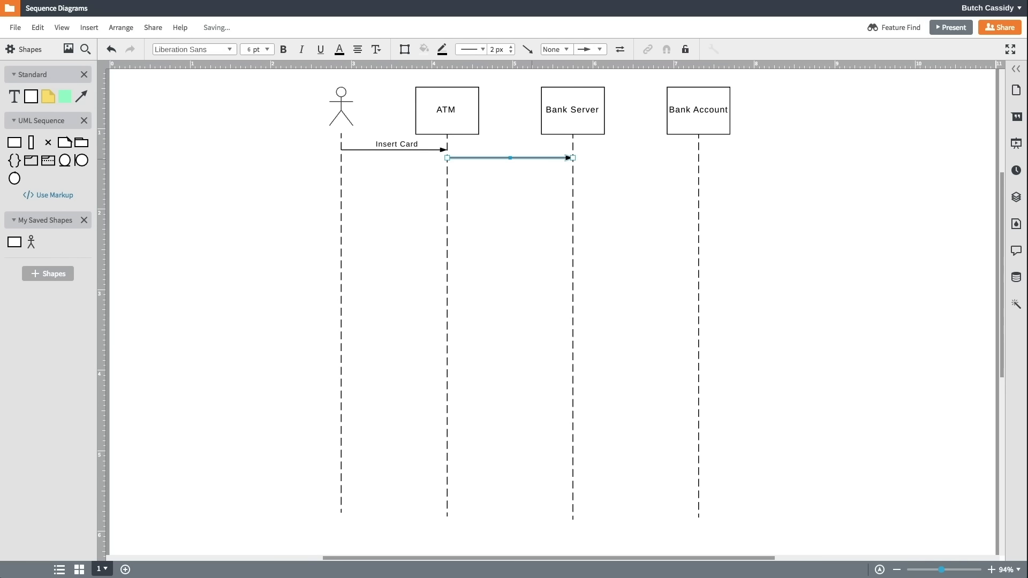
text(Verify Card)
click(550, 170)
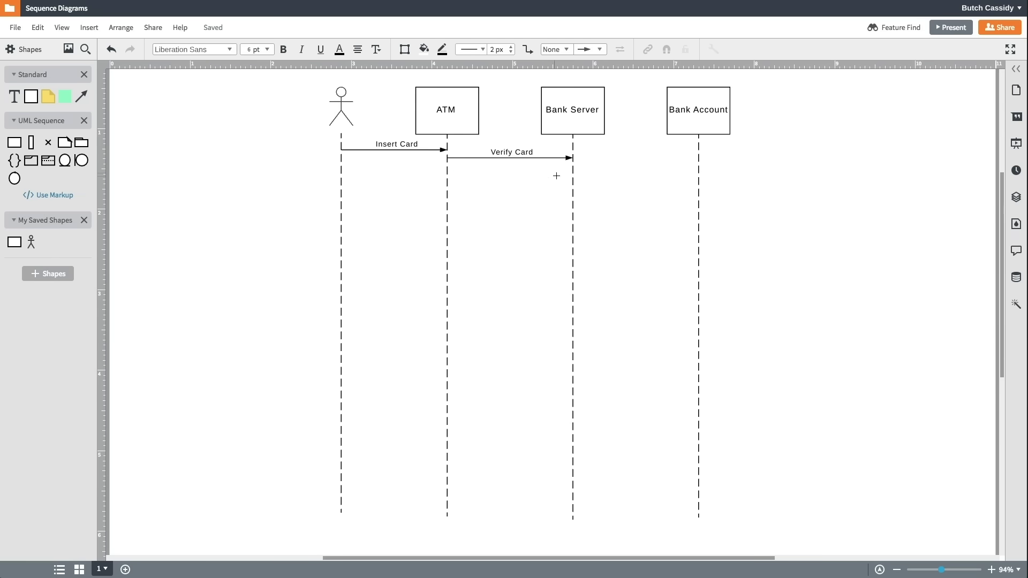
Draw a Card OK reply from Bank Server to ATM with a dashed line pattern
mouse_move(572, 181)
drag(573, 181, 450, 183)
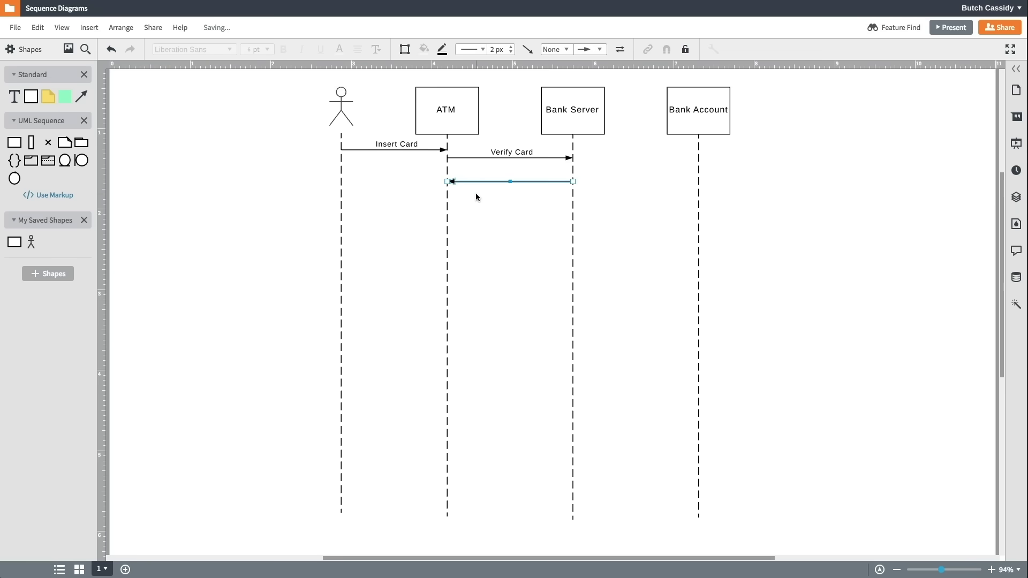
click(481, 50)
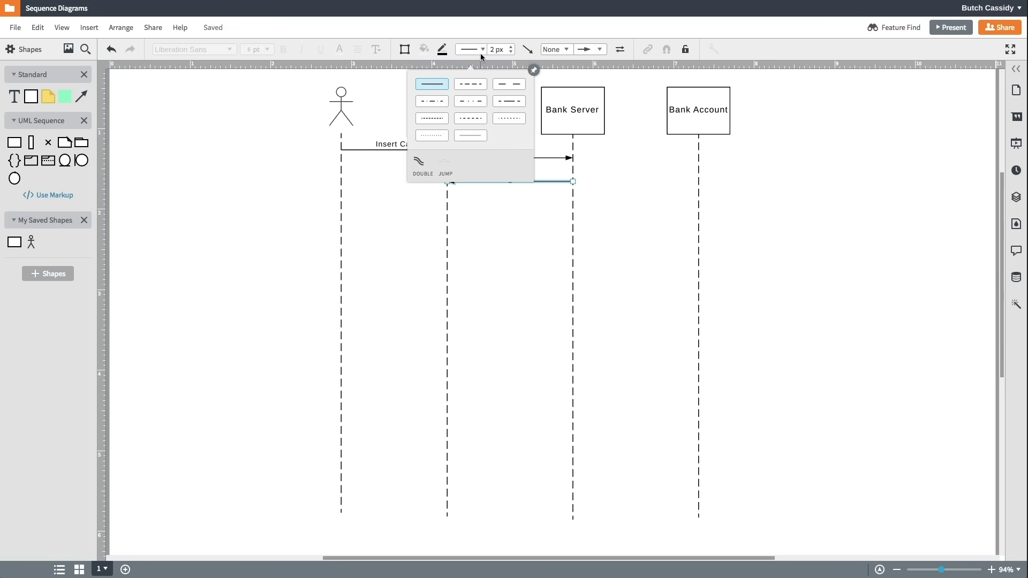
click(475, 85)
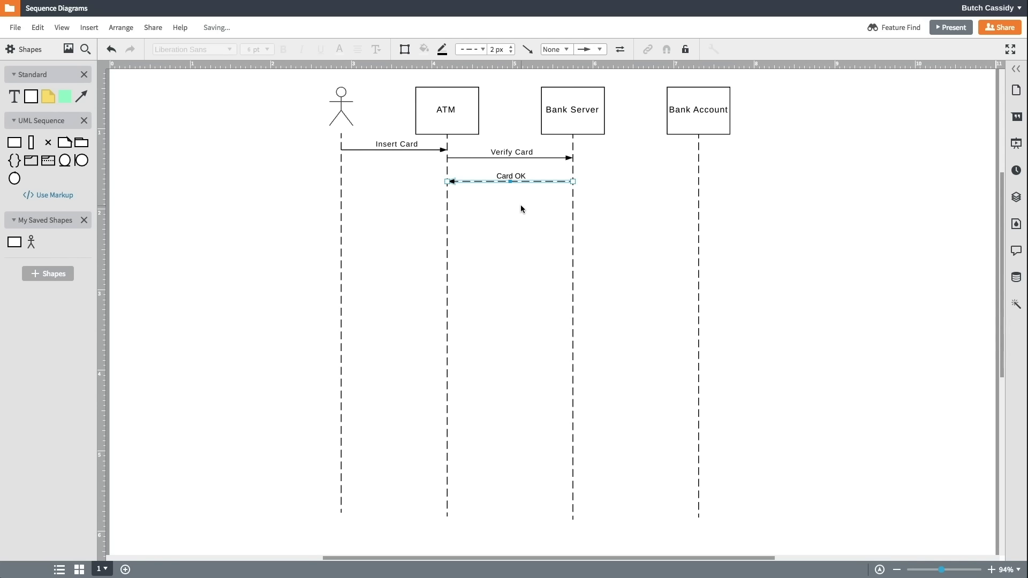
click(523, 206)
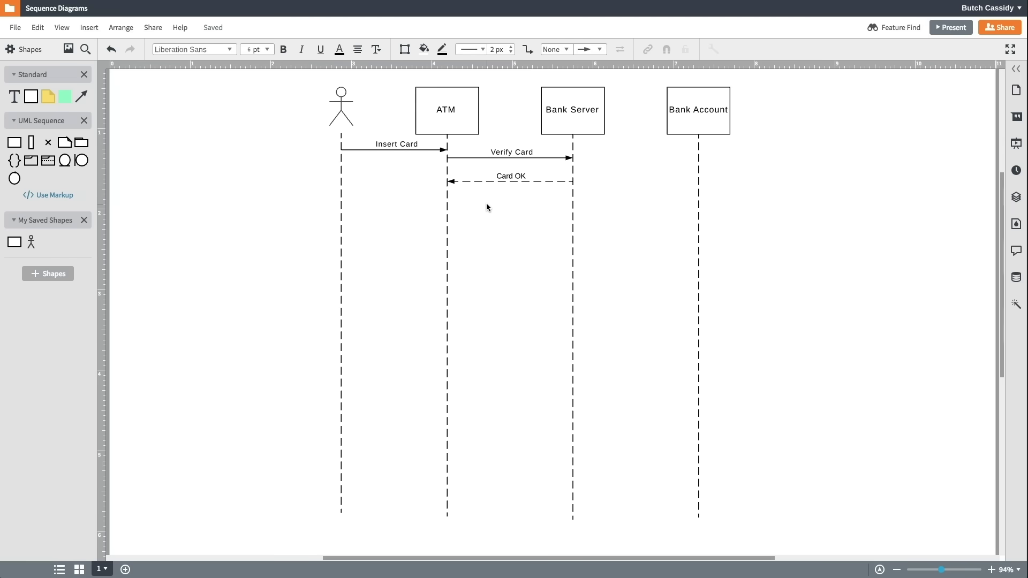
Draw a solid arrow labelled Request PIN from the ATM lifeline to the actor's lifeline
drag(447, 189, 341, 193)
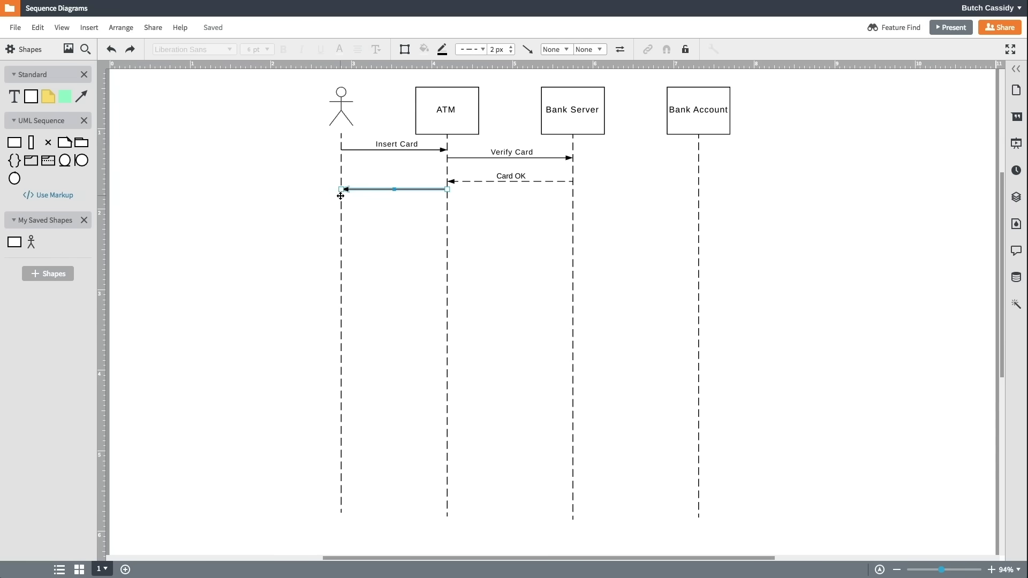
click(426, 205)
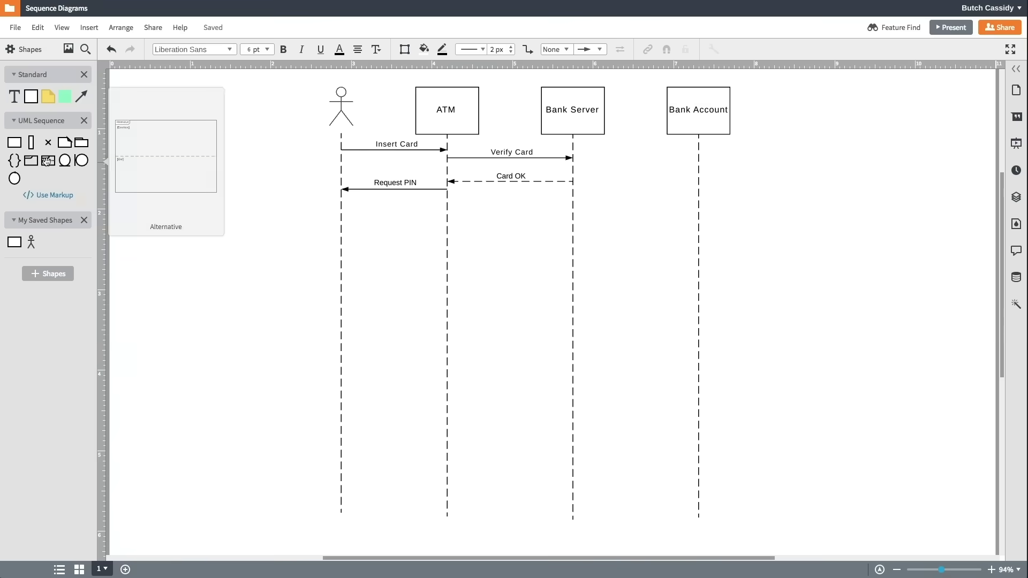
Fit an Alternative frame around the card-check messages, labelled [if card is valid] and [else]
mouse_move(48, 160)
mouse_down()
mouse_move(341, 191)
mouse_move(443, 276)
mouse_up()
drag(564, 361, 598, 263)
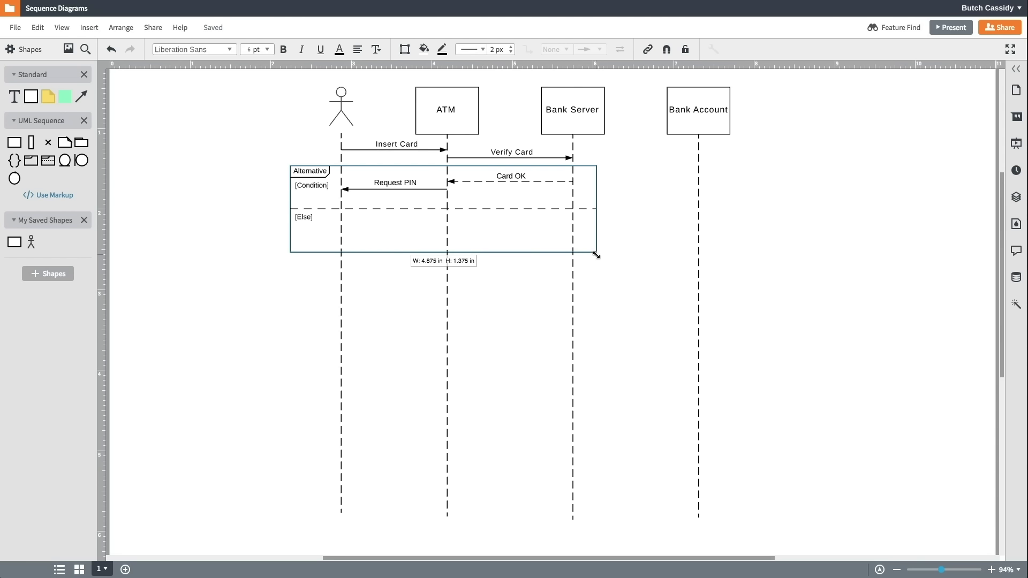
drag(598, 263, 596, 252)
double_click(319, 187)
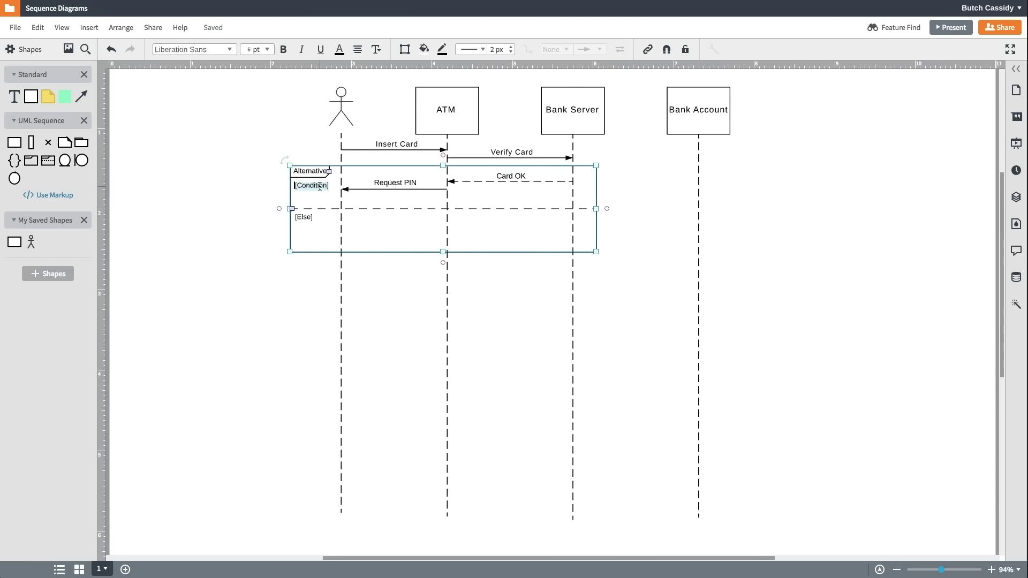
text([if card is valid])
double_click(304, 217)
key(BackSpace)
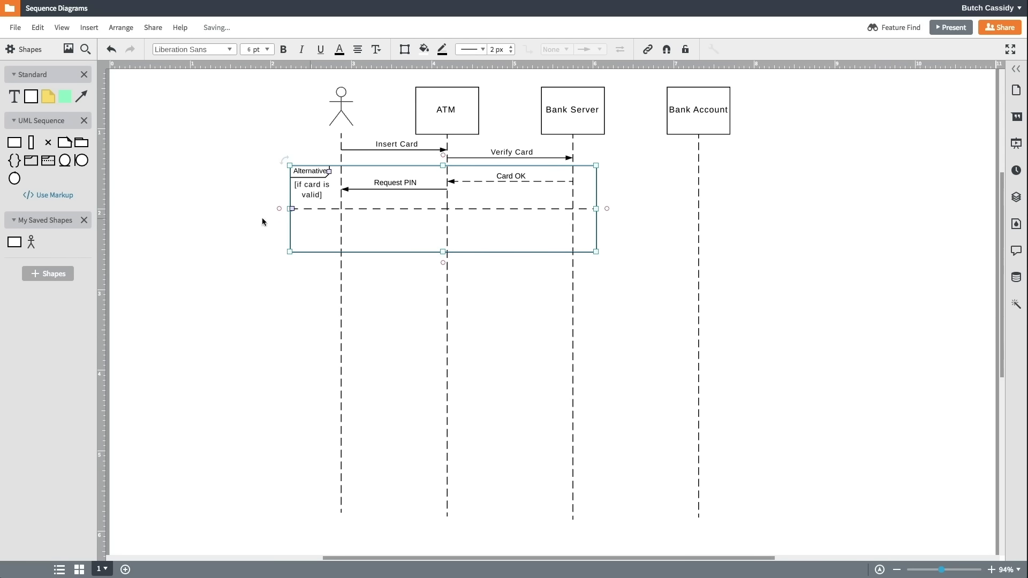
text([else])
click(252, 221)
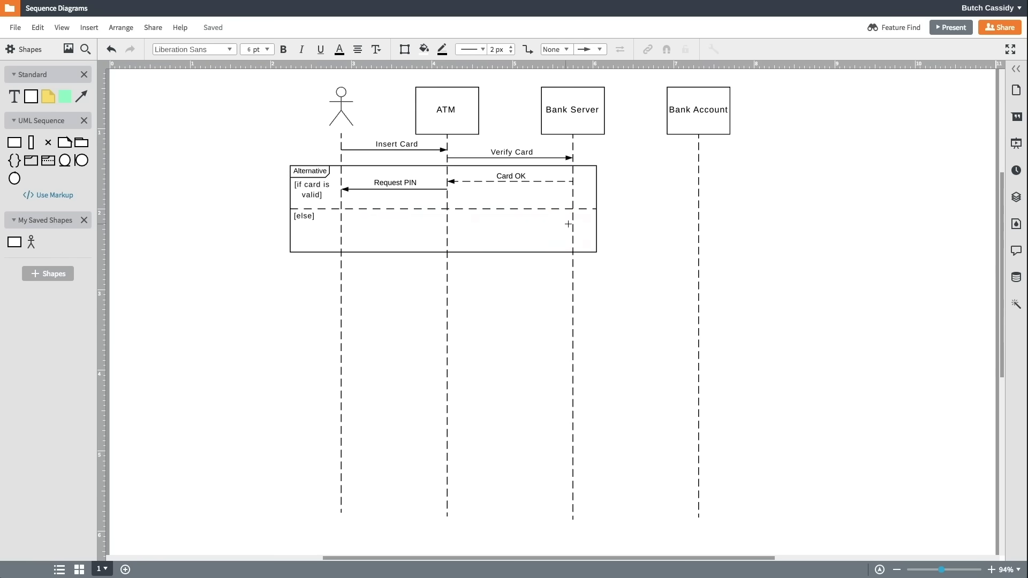
In the else branch, add a dashed Card Invalid reply and an Eject Card message
drag(572, 224, 447, 228)
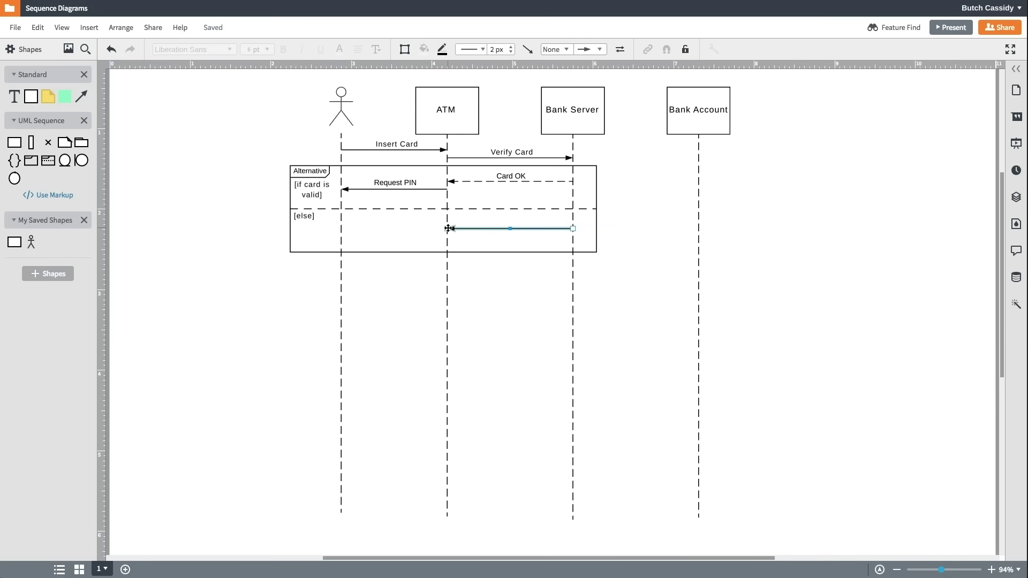
text(Card Invalid)
click(474, 50)
click(466, 84)
click(543, 236)
drag(447, 243, 344, 241)
text(Eject Card)
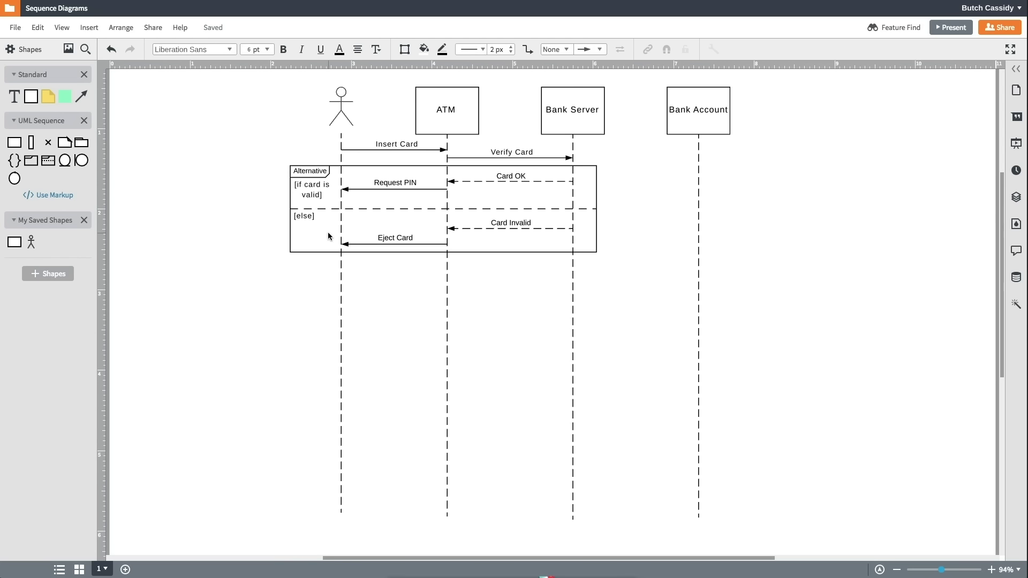
Add a dashed PIN Entered arrow to ATM and a Verify PIN arrow to Bank Server
drag(338, 275, 446, 277)
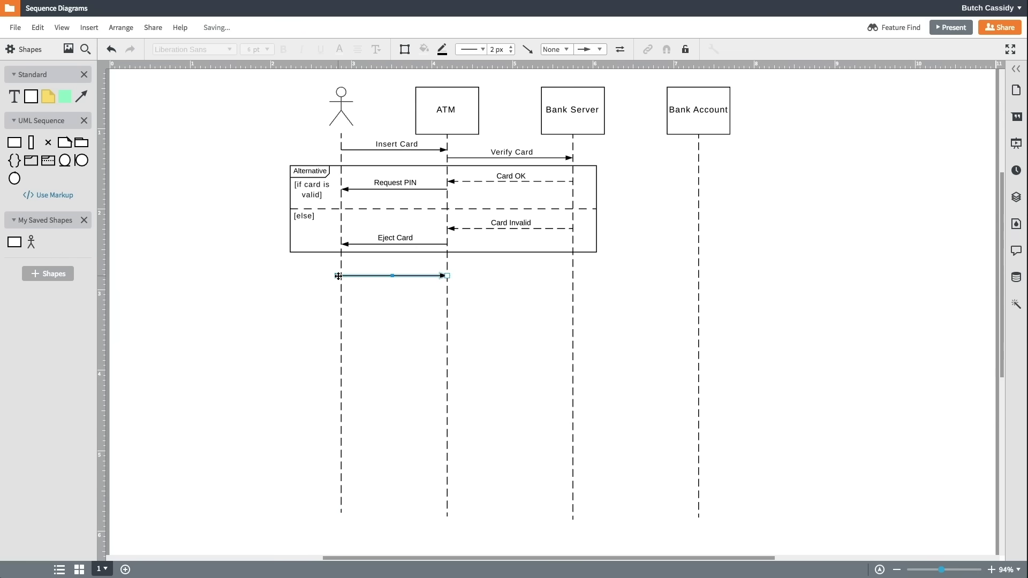
drag(338, 276, 342, 276)
text(PIN Entered)
click(462, 49)
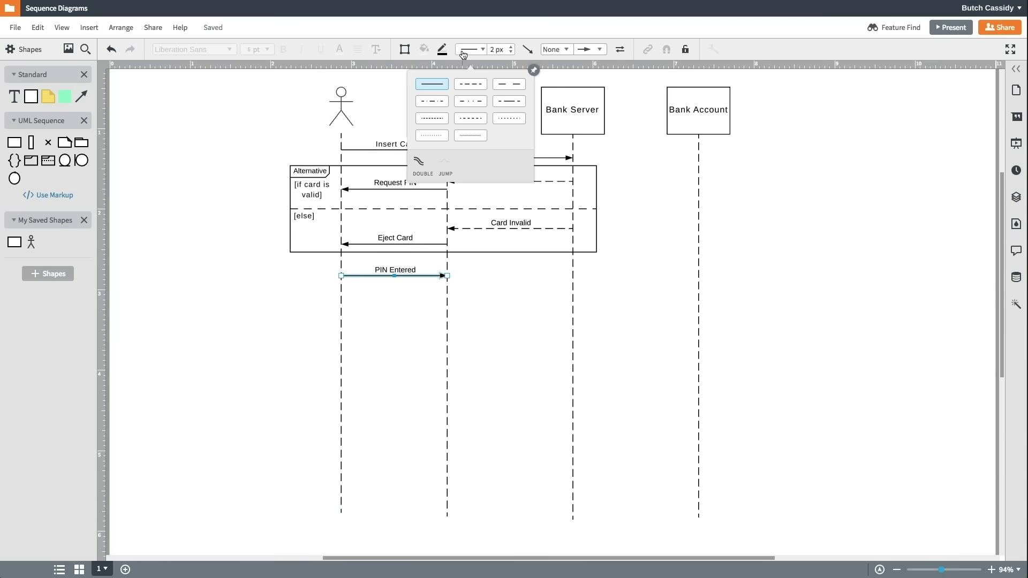
click(461, 86)
click(310, 292)
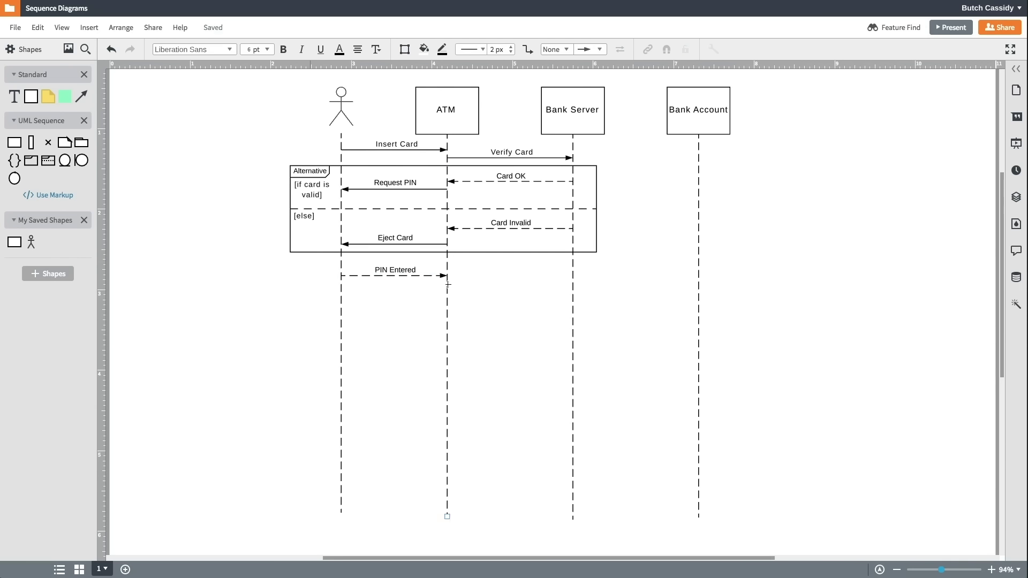
drag(447, 283, 569, 286)
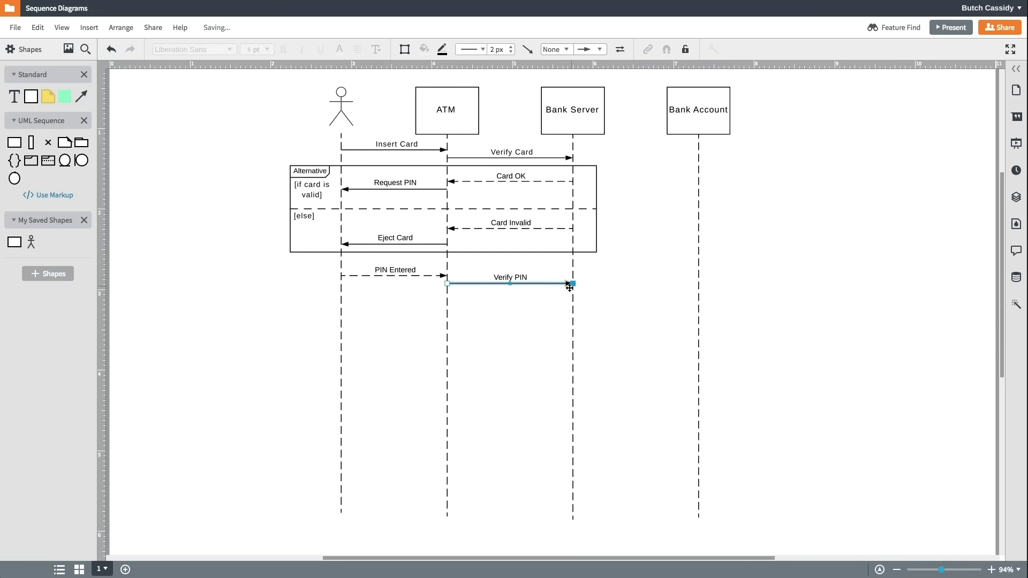
click(565, 302)
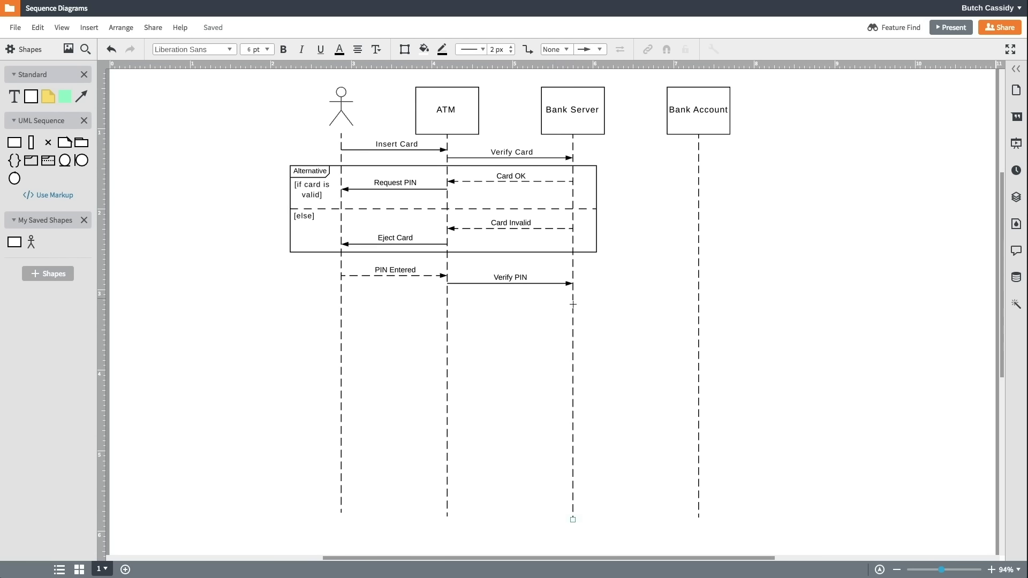
Add a dashed PIN OK reply to ATM and a Request Amount message to the actor
mouse_move(572, 307)
mouse_down()
mouse_move(554, 316)
mouse_move(448, 307)
mouse_up()
text(PIN OK)
click(475, 54)
click(471, 84)
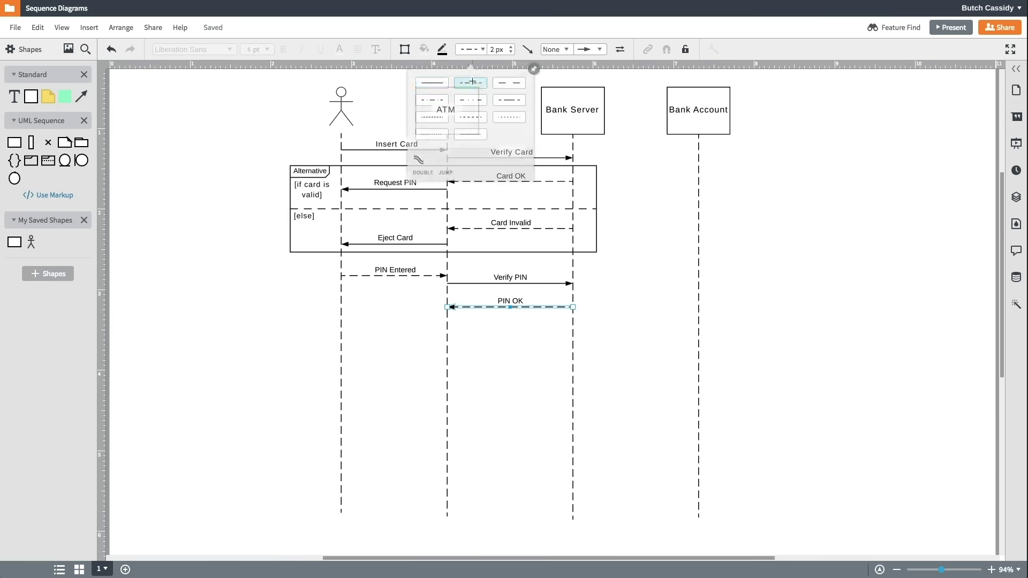
click(562, 333)
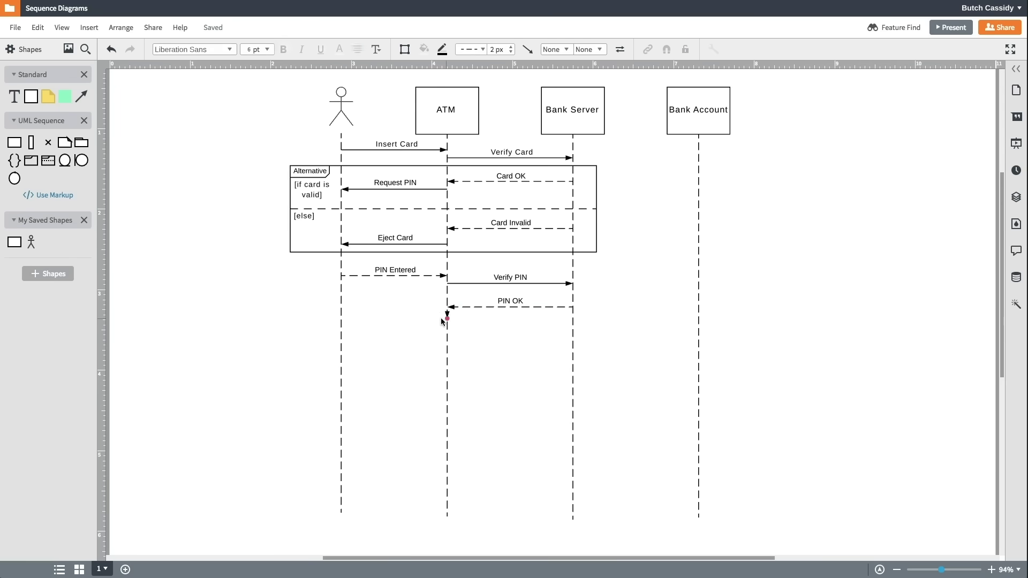
drag(447, 315, 341, 315)
text(Request Amount)
Place a second Alternative frame over PIN OK and Request Amount, labelled [if PIN is valid]/[else]
click(391, 340)
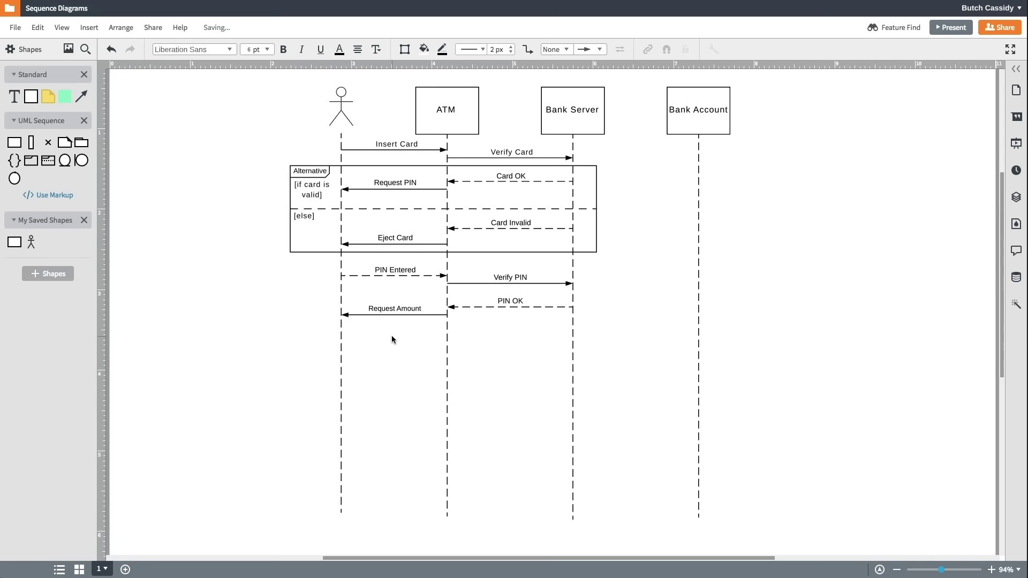
mouse_move(48, 160)
mouse_down()
mouse_move(414, 391)
mouse_move(431, 390)
mouse_up()
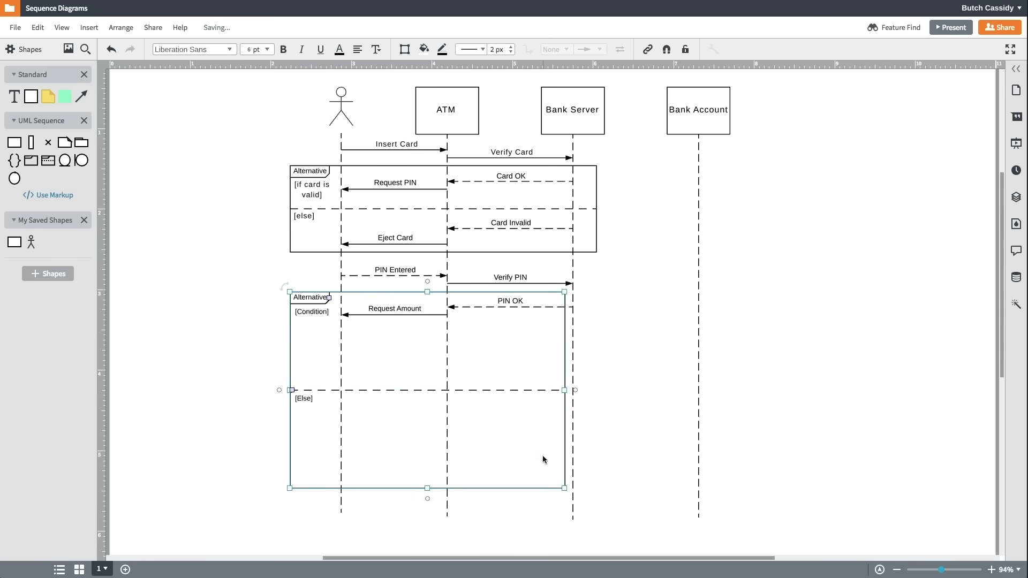
drag(564, 489, 597, 371)
click(609, 369)
double_click(317, 311)
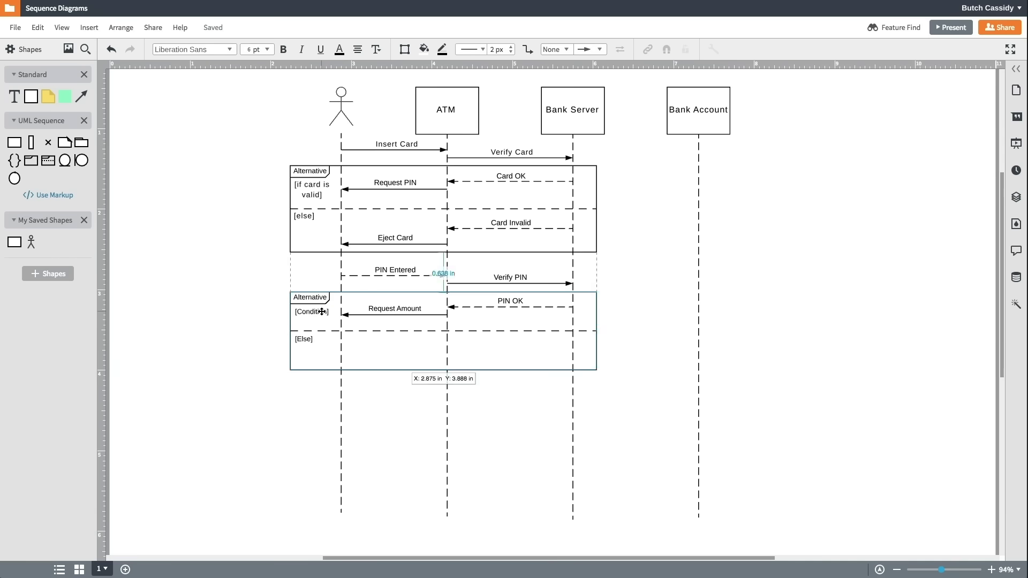
text([if PIN is valid])
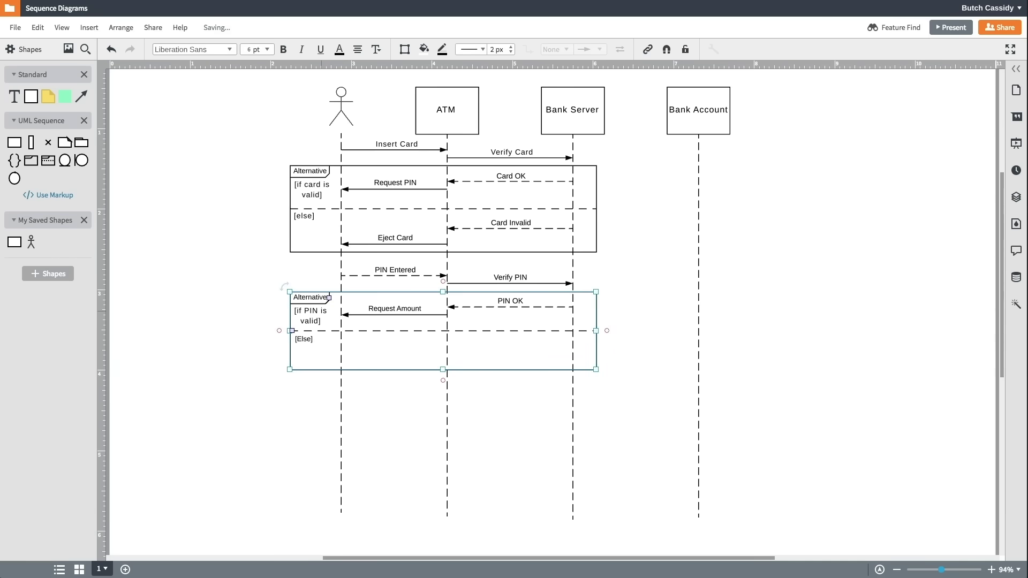
key(BackSpace)
key(BackSpace)
key(BackSpace)
text(else])
key(Escape)
click(258, 340)
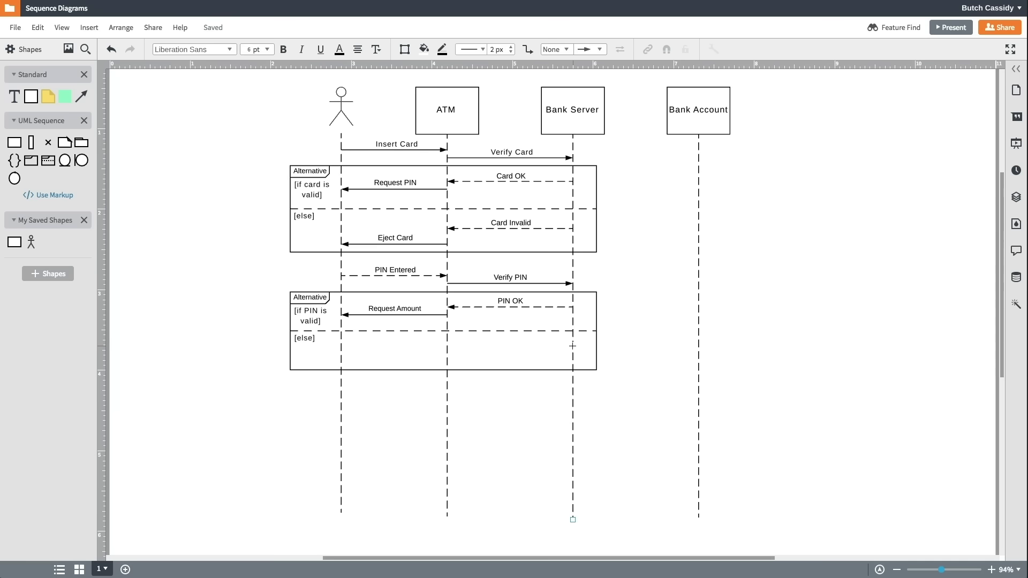
Draw a dashed PIN Invalid reply to ATM and an Eject Card message to the actor
drag(572, 346, 452, 349)
text(PIN Invalid)
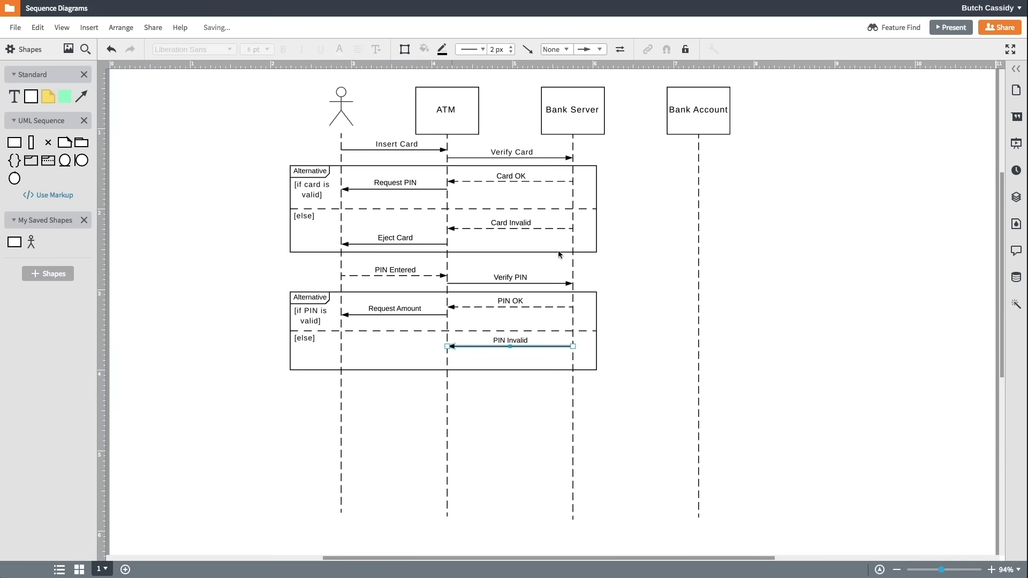
click(473, 49)
click(482, 83)
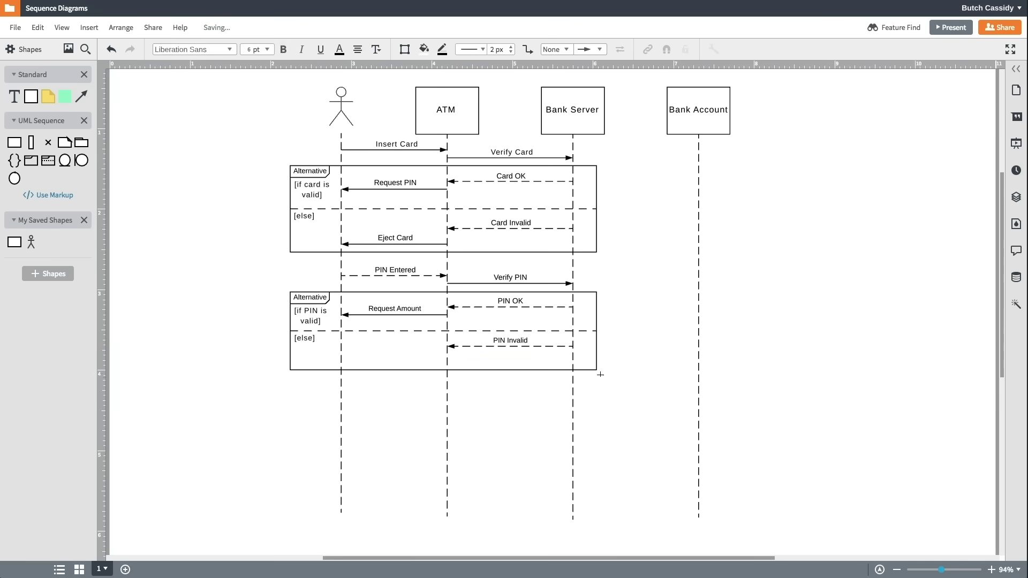
drag(448, 355, 344, 362)
text(Eject Card)
click(481, 368)
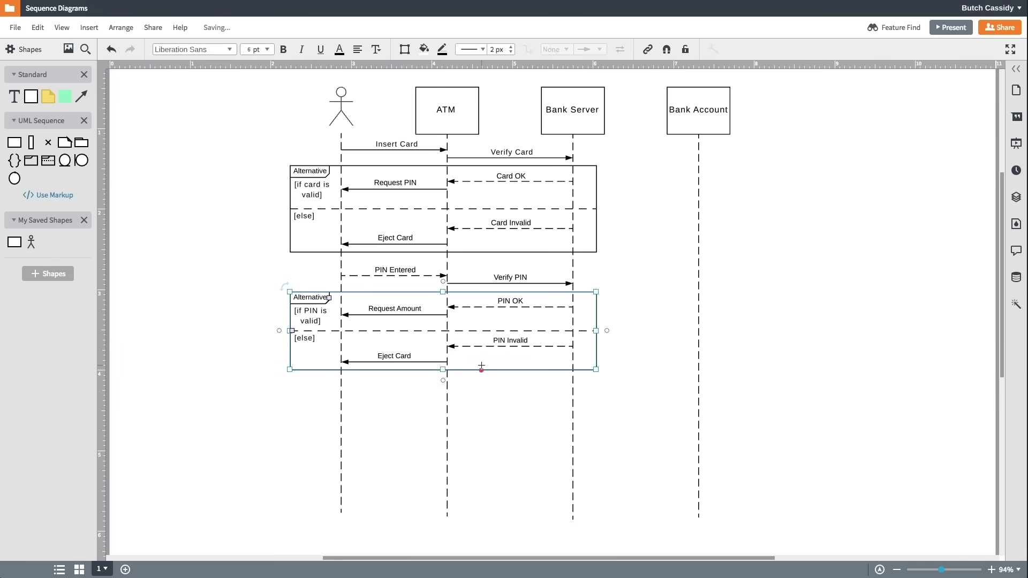
click(503, 391)
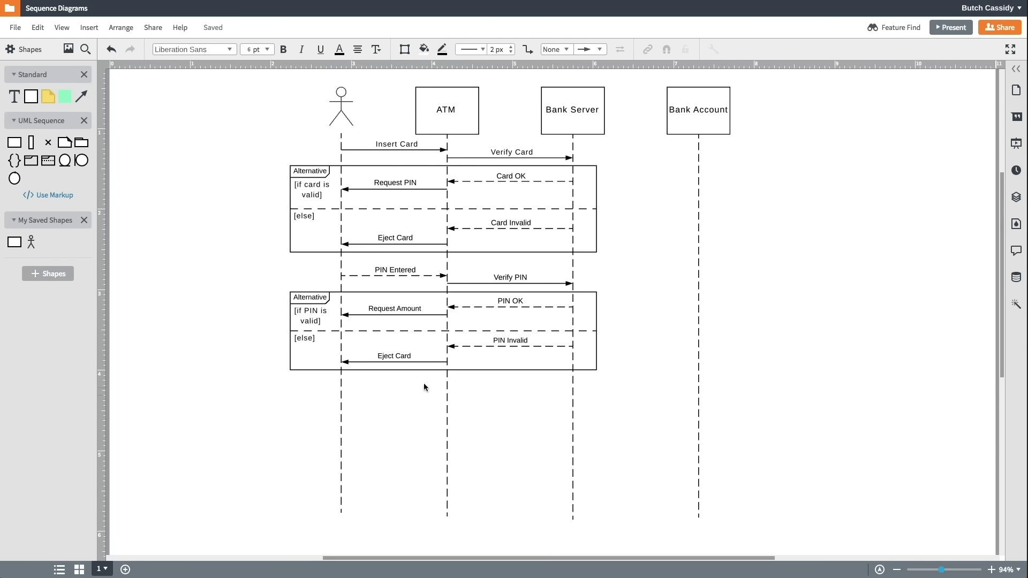
Draw the dashed Amount Entered message, the ATM-to-Bank Server message and the Funds OK reply
drag(343, 392, 446, 386)
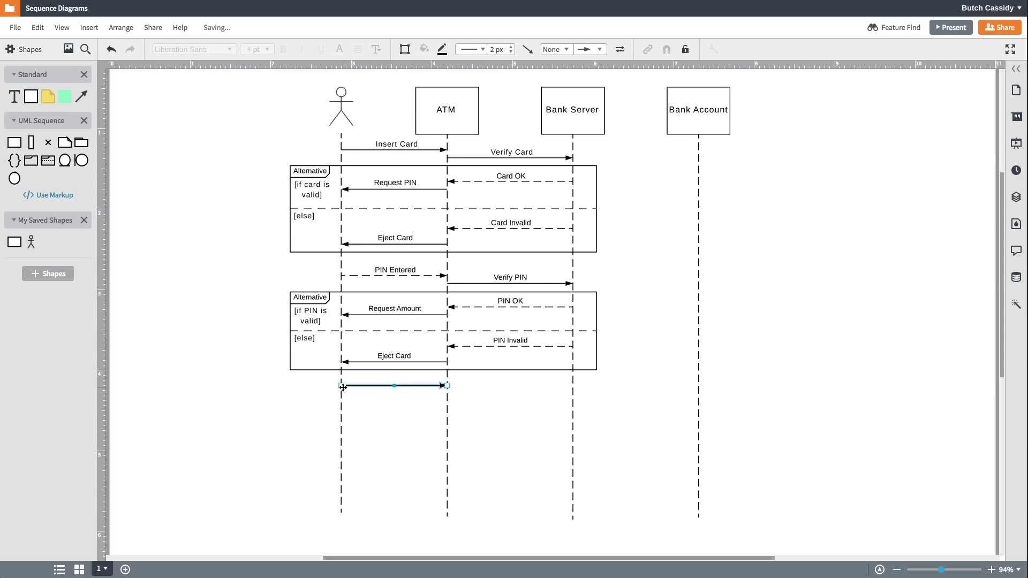
text(Amount Entered)
click(475, 45)
click(473, 87)
click(301, 412)
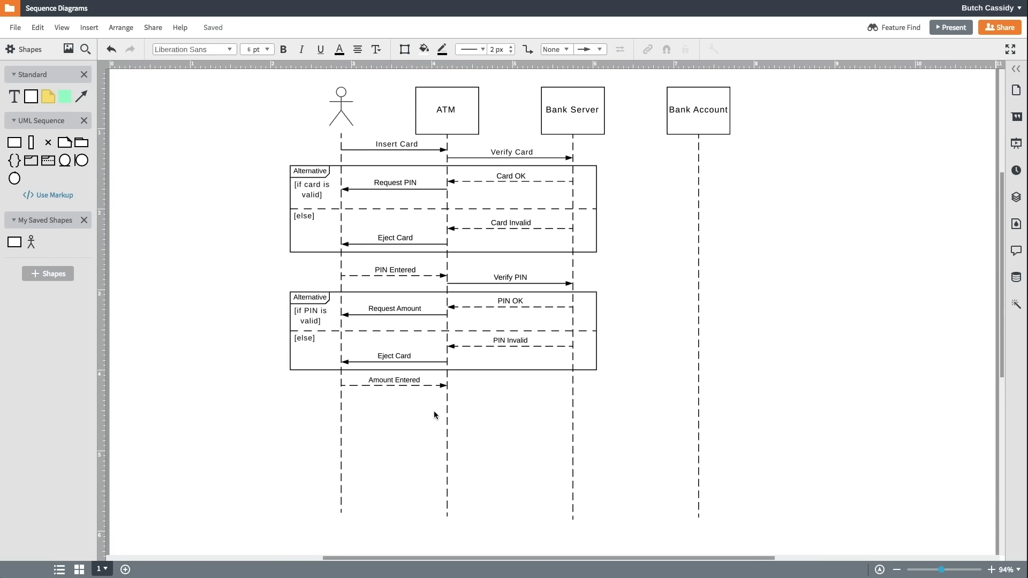
text(Start Transaction)
drag(446, 394, 697, 401)
text(Sufficient Funds?)
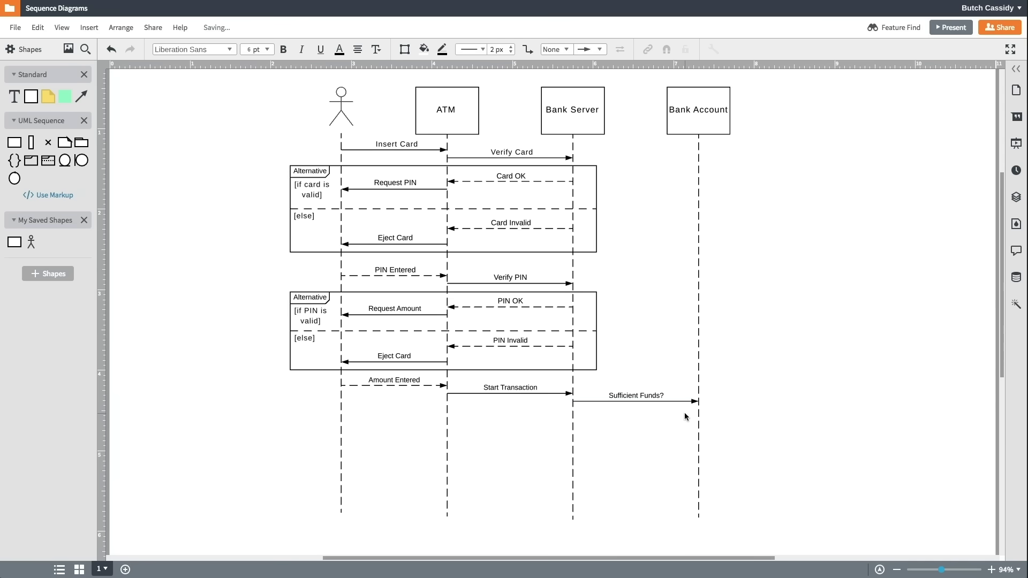
mouse_move(698, 424)
mouse_down()
mouse_move(573, 424)
mouse_move(698, 449)
mouse_move(572, 472)
mouse_move(341, 487)
mouse_up()
text(Funds OK)
text(Withdraw Amount)
text(Withdraw SuccessfulTransaction Successful)
text(Dispense Cash)
scroll(306, 372, down, 3)
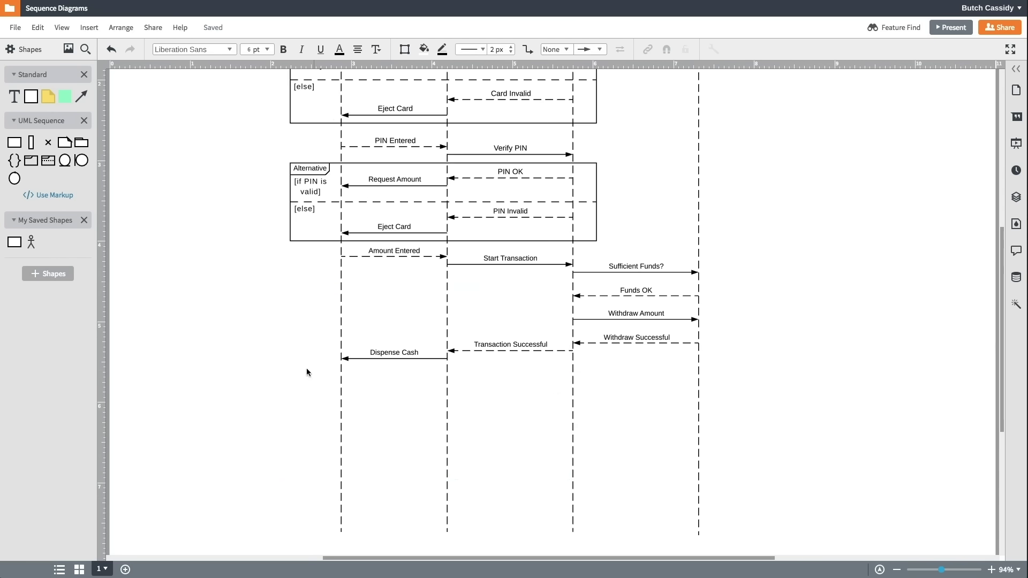
Wrap the funds messages in an Alternative frame, adding the Insufficient Funds reply and a final Eject Card
drag(47, 160, 424, 375)
drag(562, 474, 729, 452)
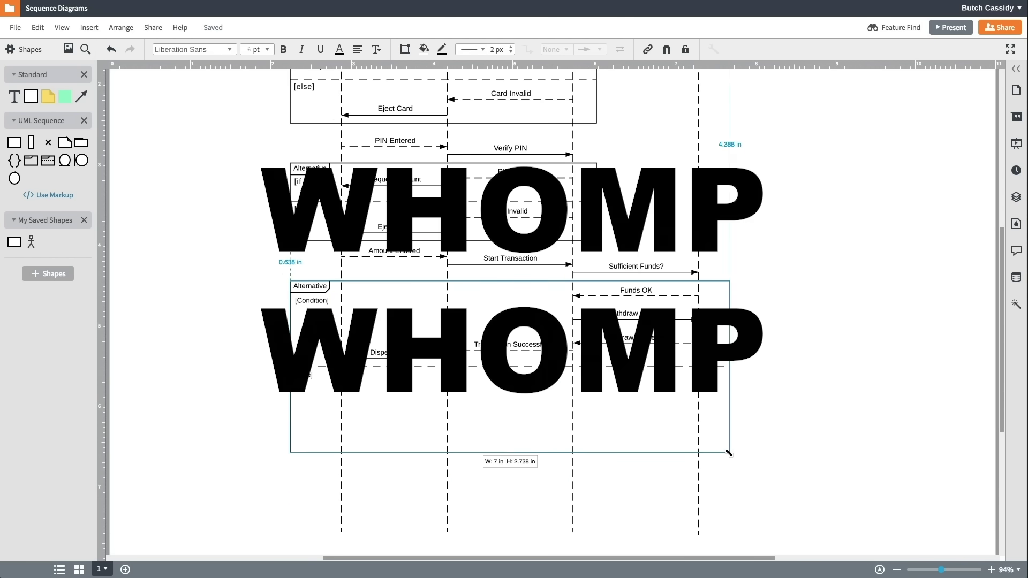
mouse_move(698, 392)
mouse_down()
mouse_move(572, 391)
mouse_move(532, 413)
mouse_move(448, 413)
mouse_up()
text(Insufficient FundsTransaction Unsuccessful)
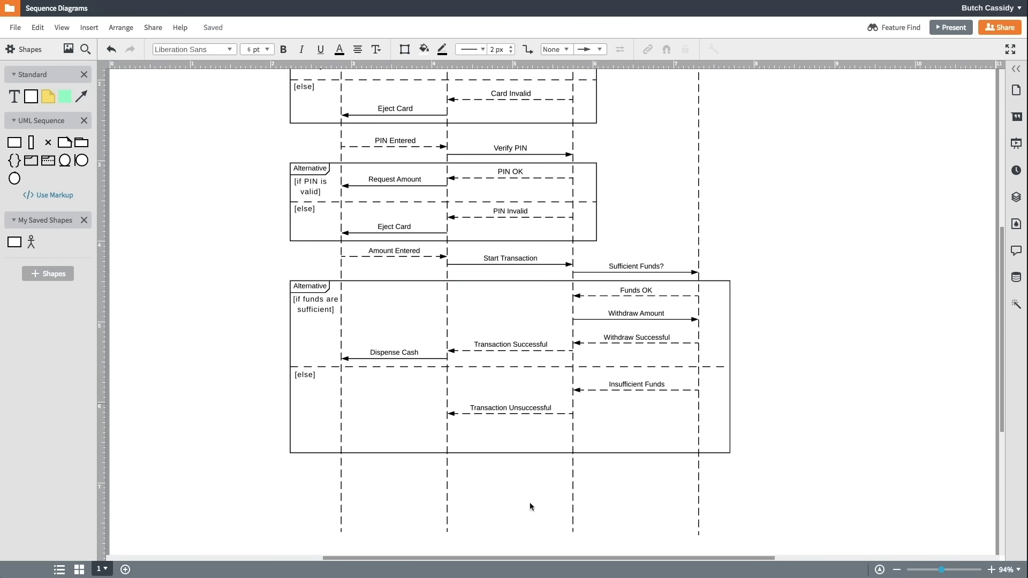
drag(446, 474, 341, 476)
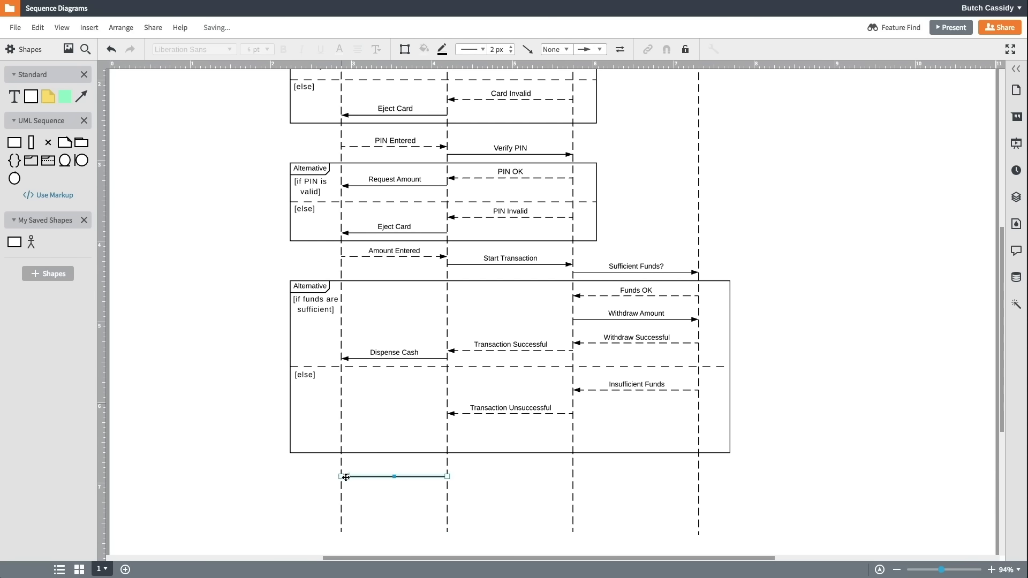
text(Eject Card)
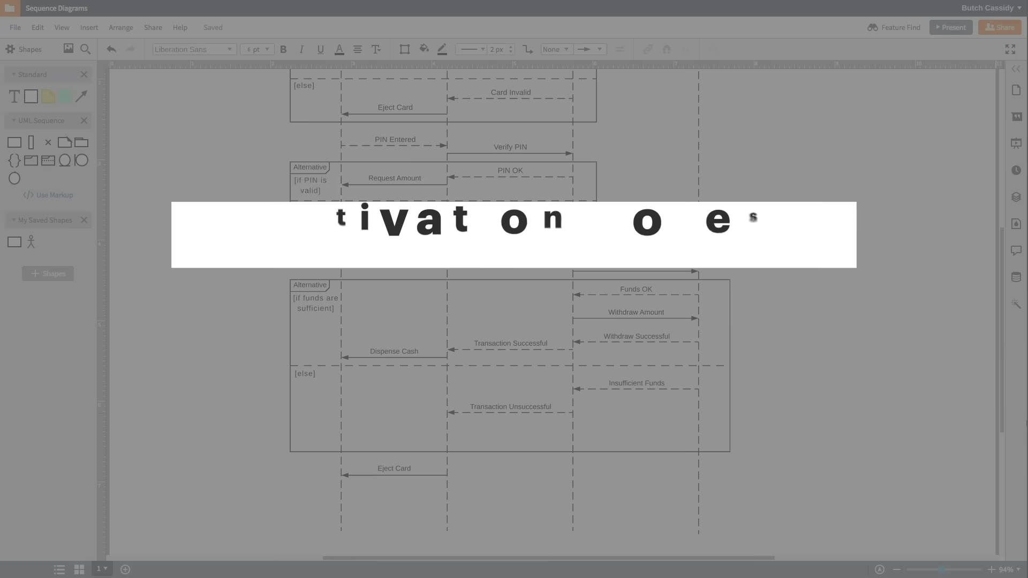
scroll(1001, 362, up, 5)
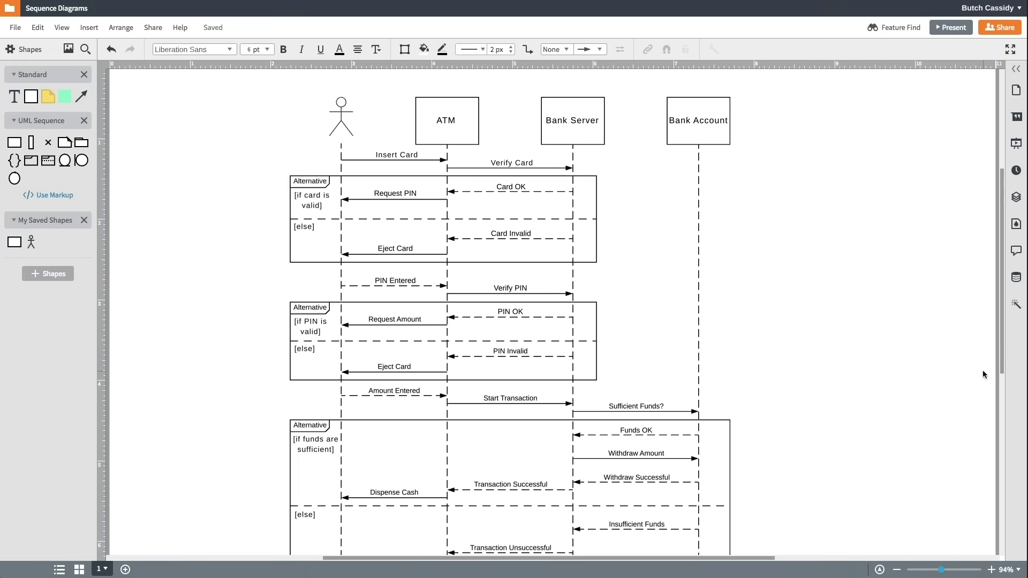
Apply Zoom to Width so the full ATM sequence diagram fits the view
click(1010, 570)
click(988, 523)
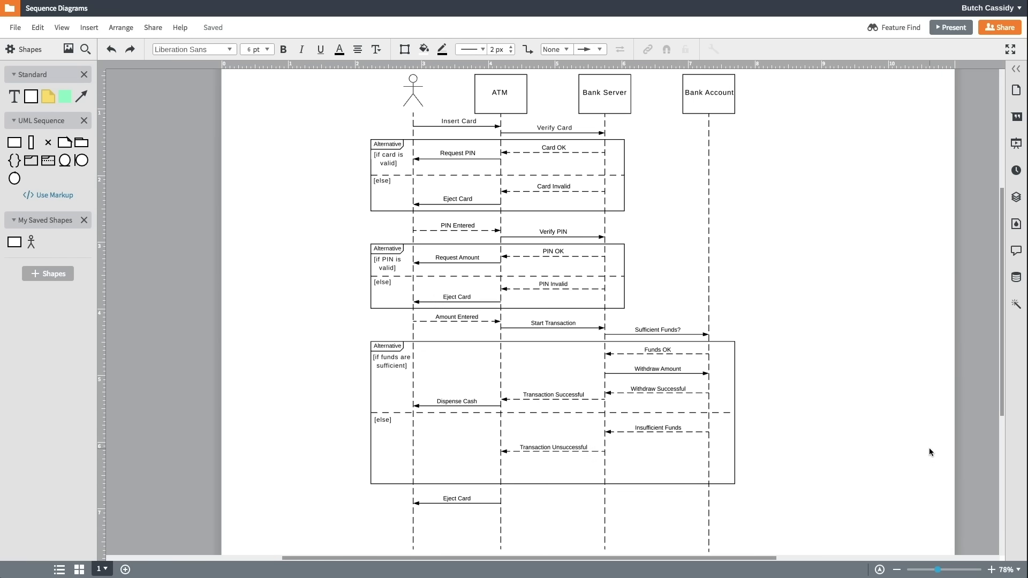
Place activation bars on the ATM, Bank Server and Bank Account lifelines
mouse_move(30, 141)
mouse_down()
mouse_move(500, 142)
mouse_move(516, 520)
mouse_up()
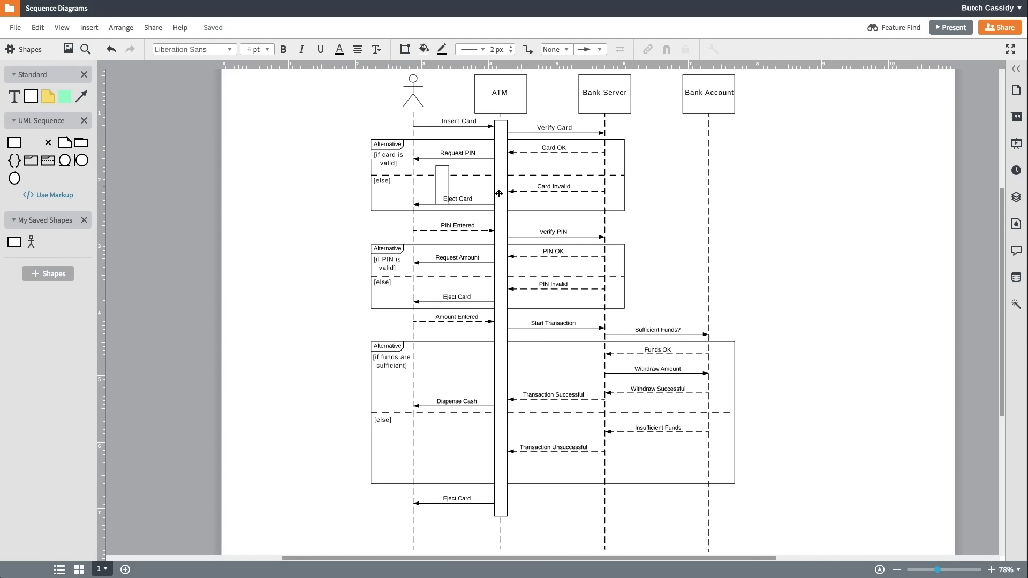
mouse_move(48, 159)
mouse_down()
mouse_move(605, 147)
mouse_move(616, 492)
mouse_up()
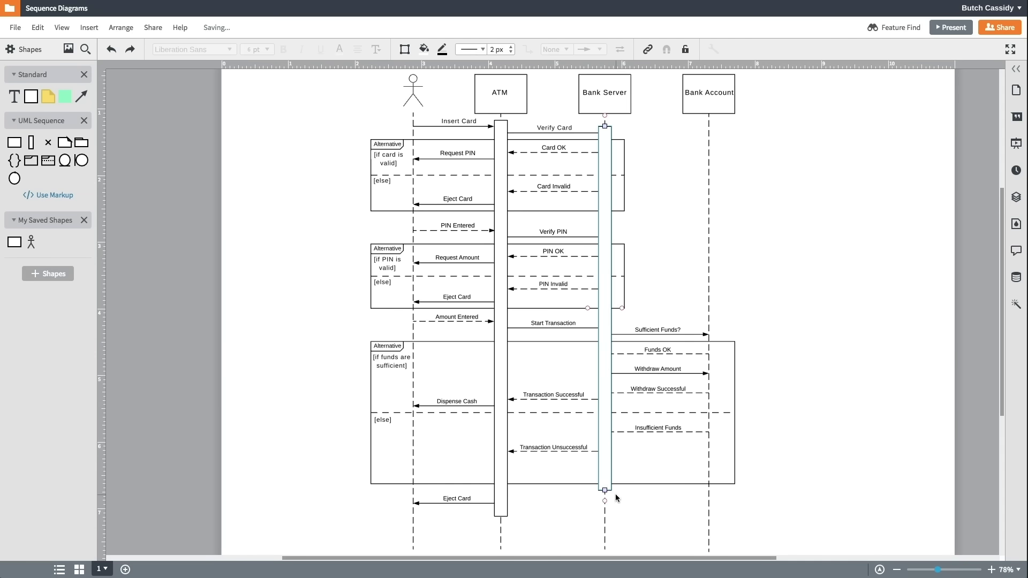
click(616, 495)
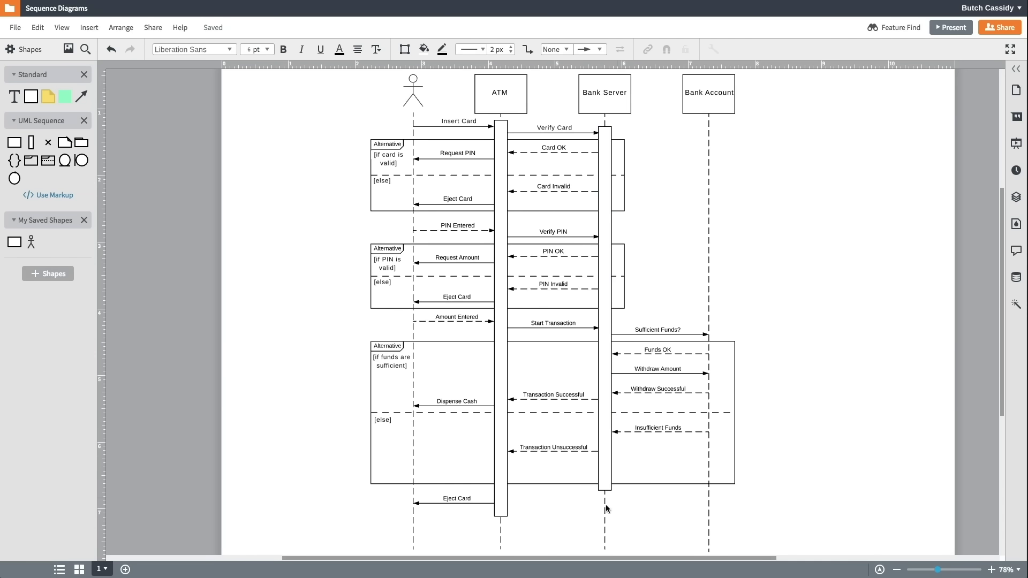
mouse_move(30, 143)
mouse_down()
mouse_move(676, 171)
mouse_move(713, 328)
mouse_move(721, 492)
mouse_up()
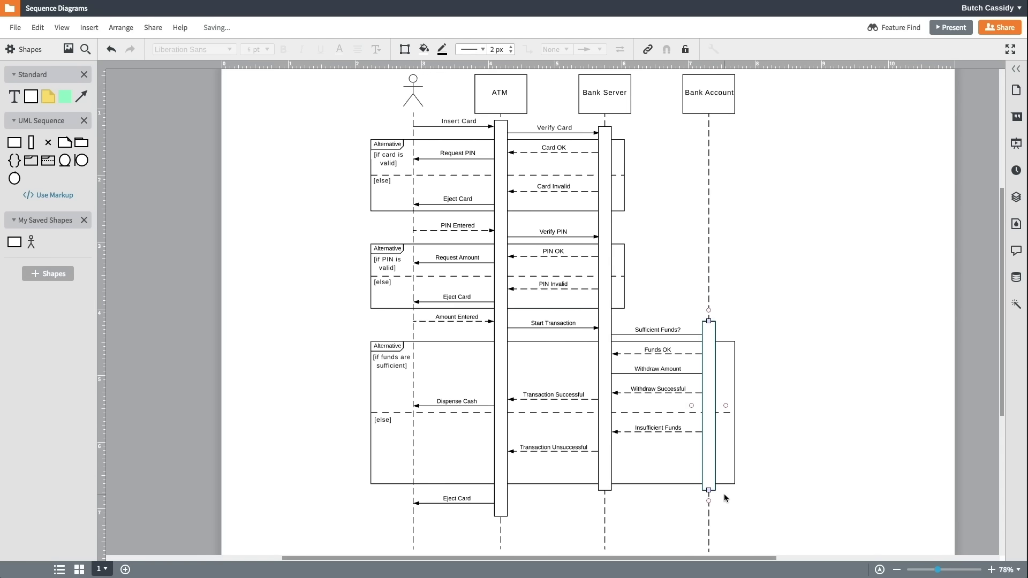
click(724, 497)
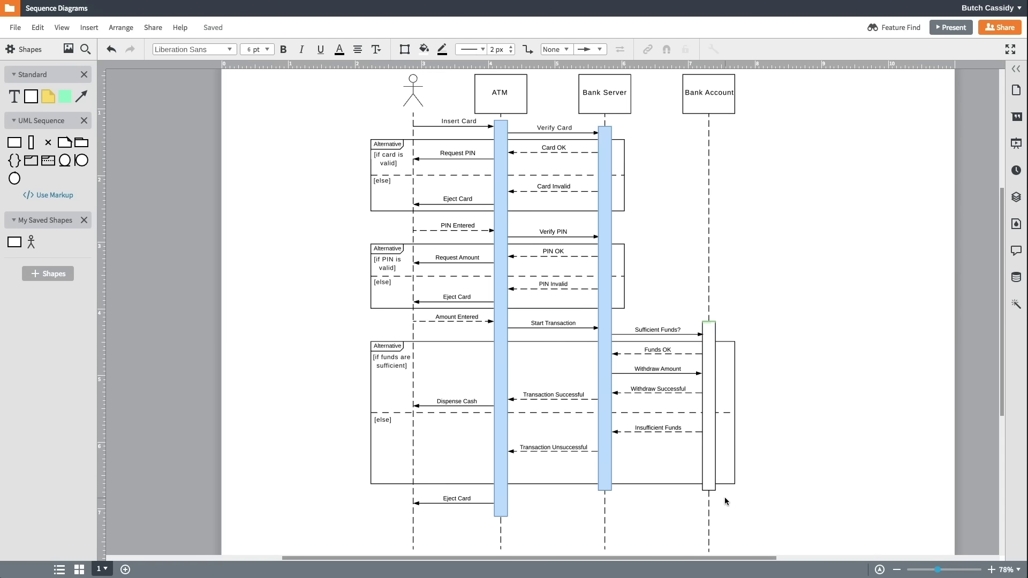